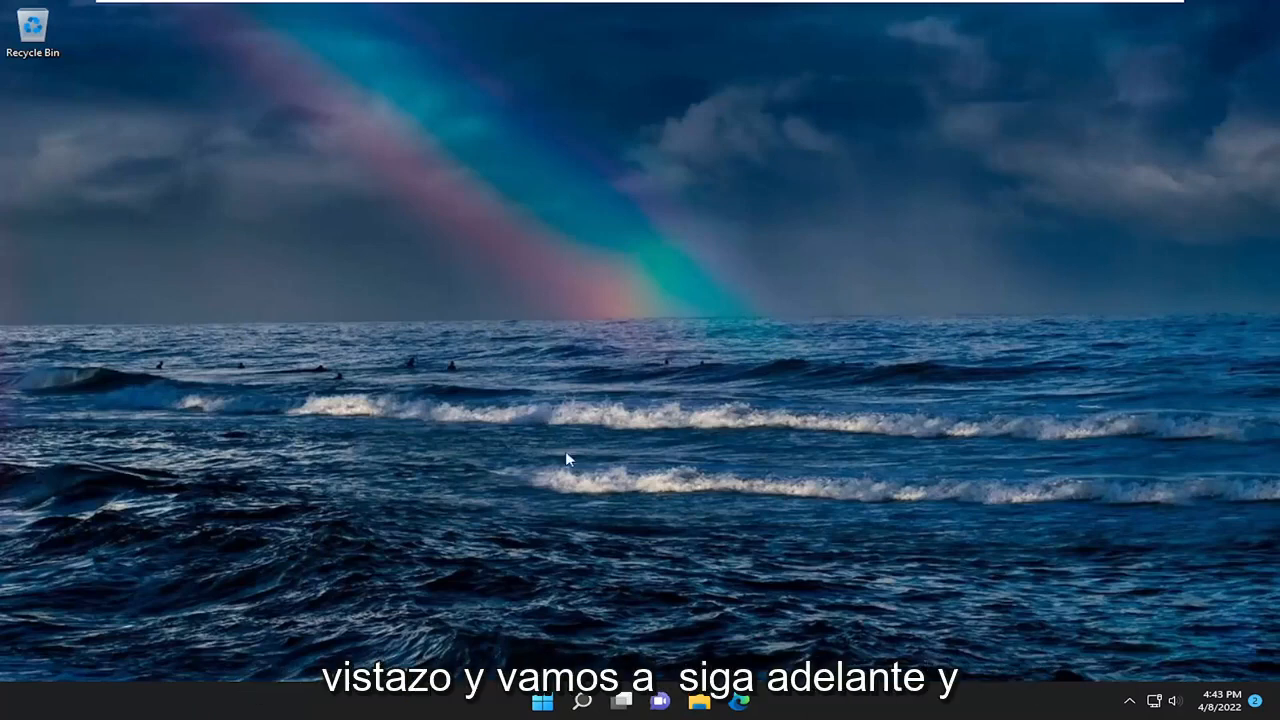
Step: Search Windows for privacy and open the Privacy settings page
left_click(580, 702)
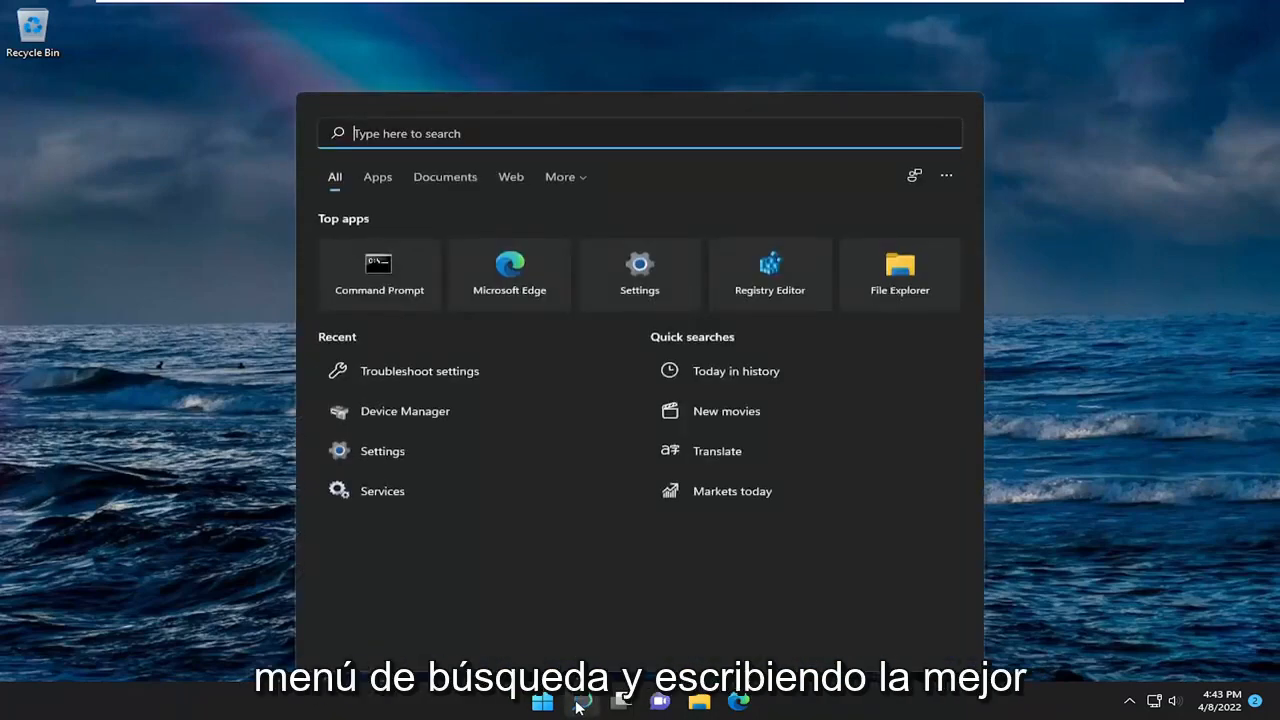
type("privacy")
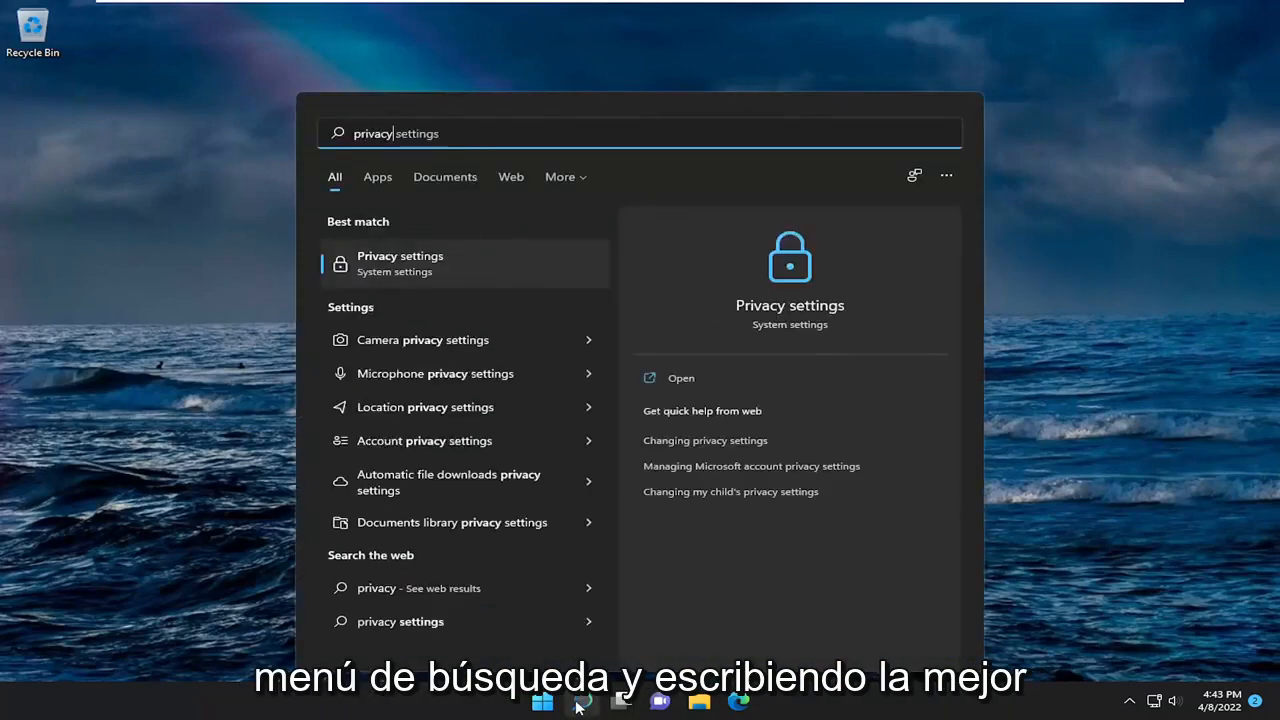
left_click(437, 262)
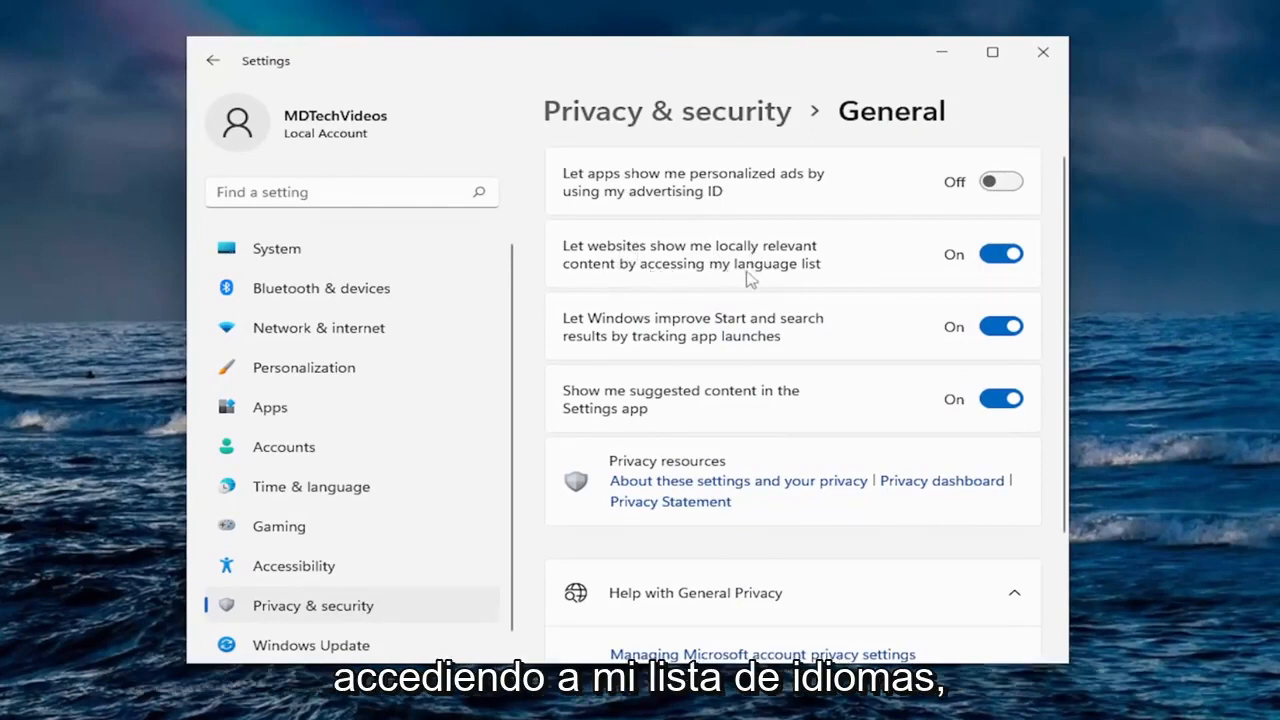
Step: Turn off language-list access for websites, app launch tracking, and suggested content in the General privacy settings
left_click(1001, 254)
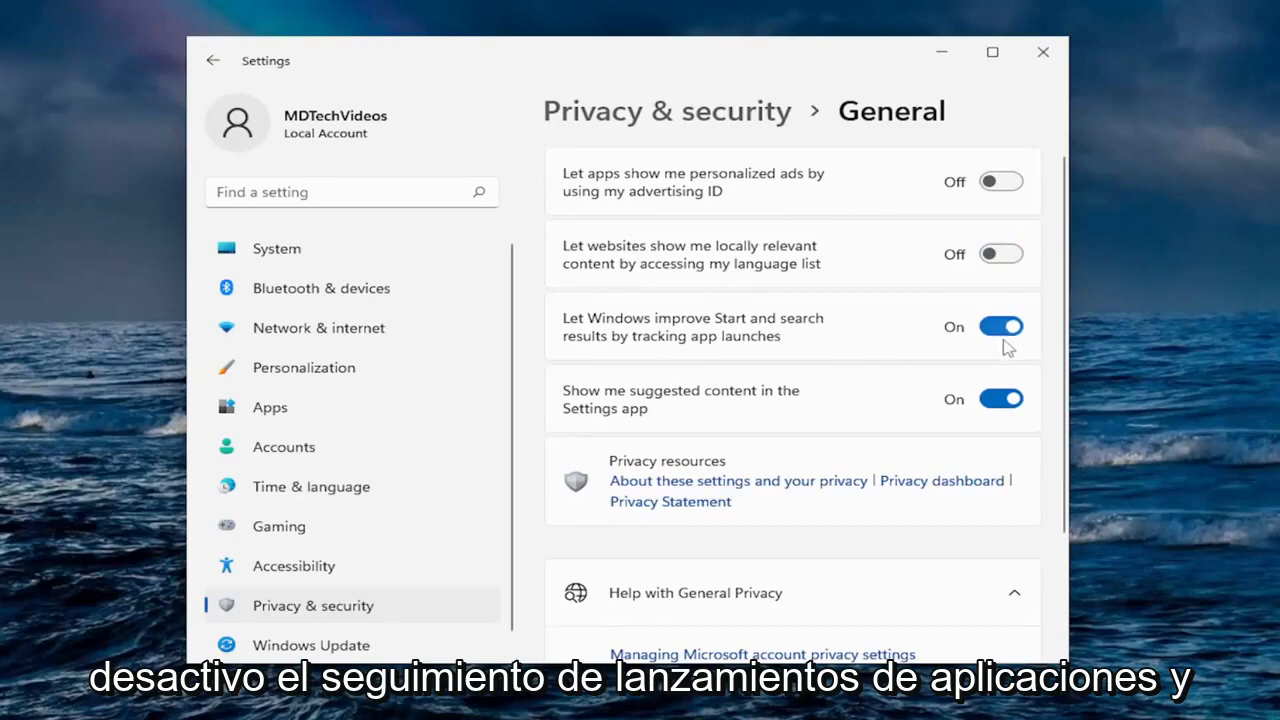
left_click(1006, 330)
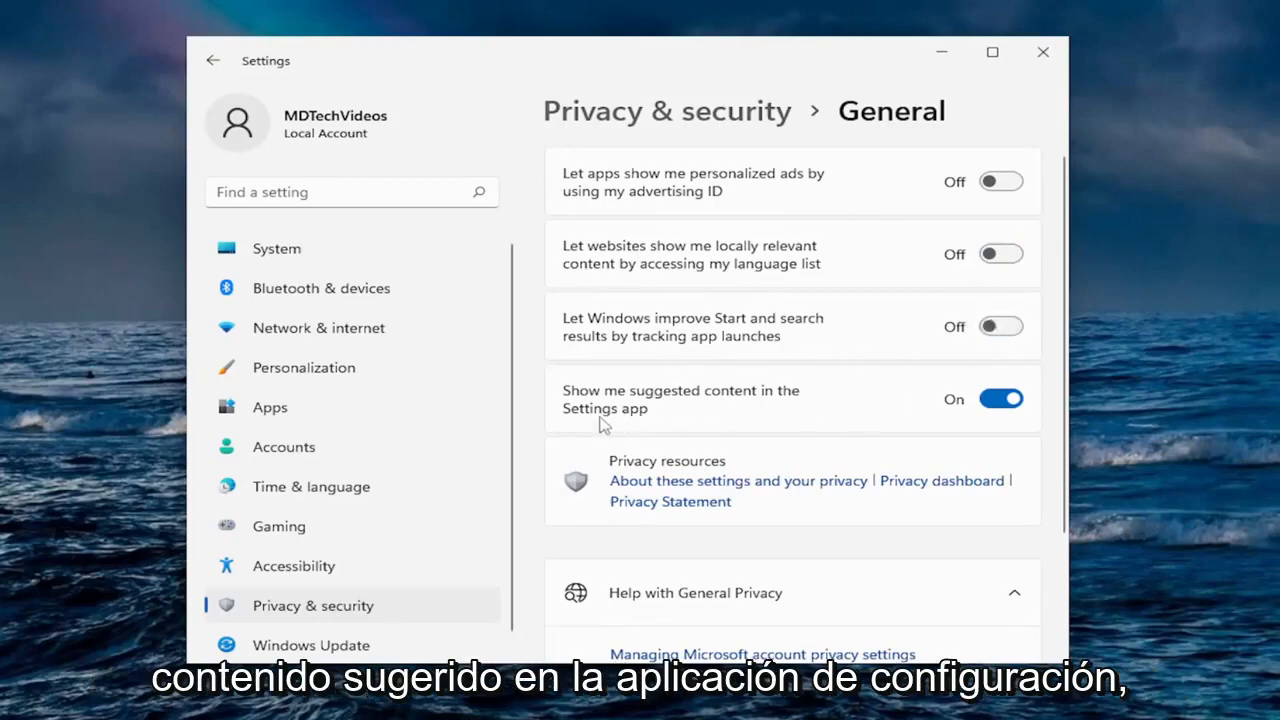
left_click(997, 400)
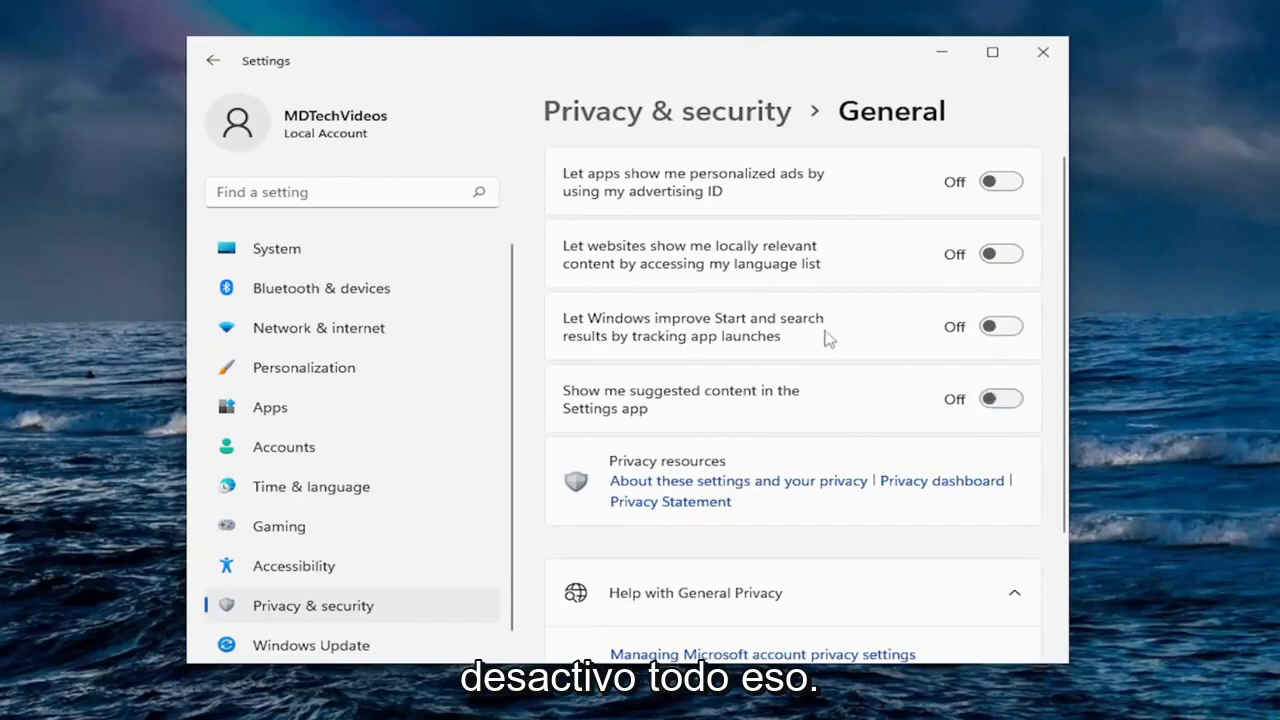
scroll(826, 338, "down", 3)
scroll(820, 338, "up", 3)
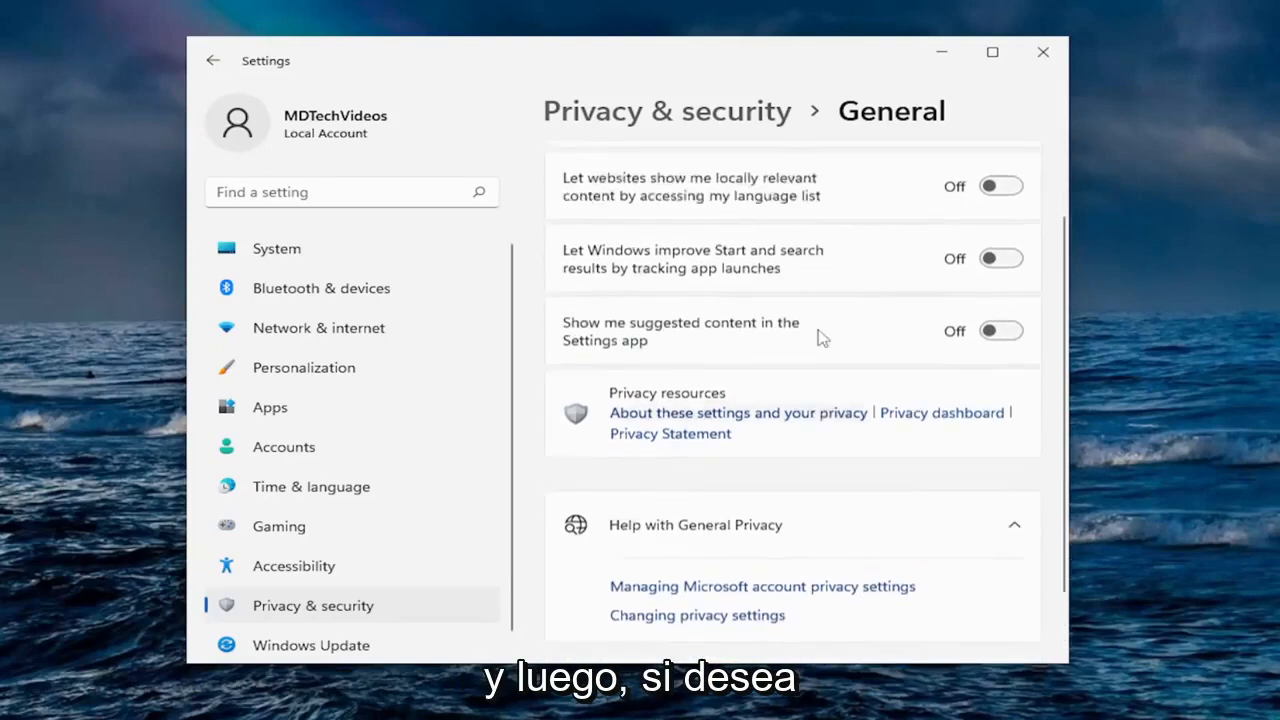
Step: Return to the Privacy & security overview and review the Find my device settings
left_click(287, 612)
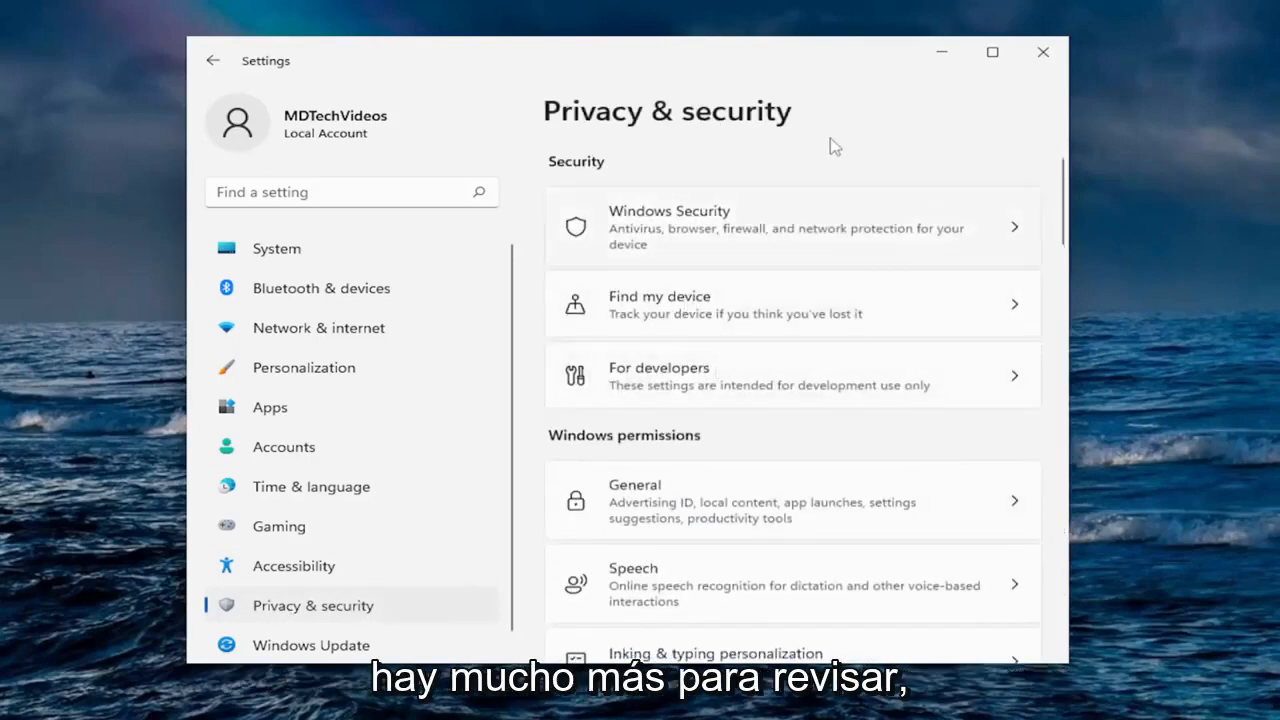
scroll(785, 462, "down", 1)
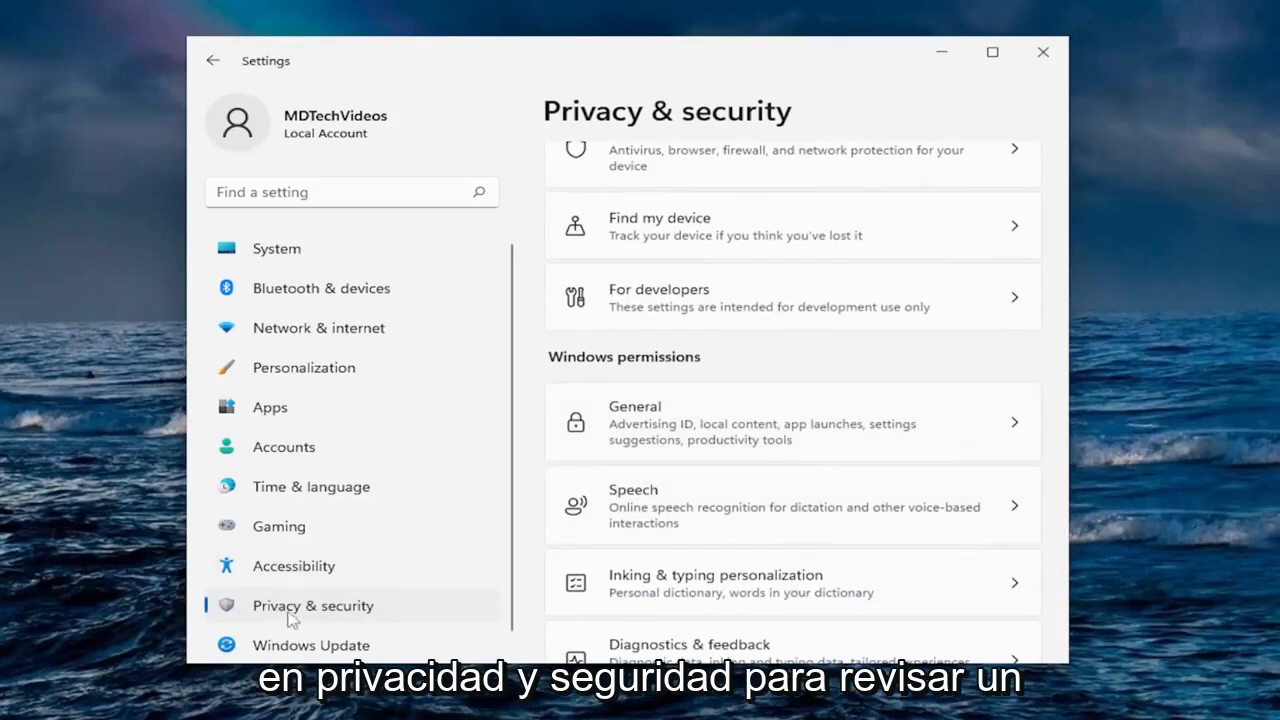
scroll(795, 437, "up", 1)
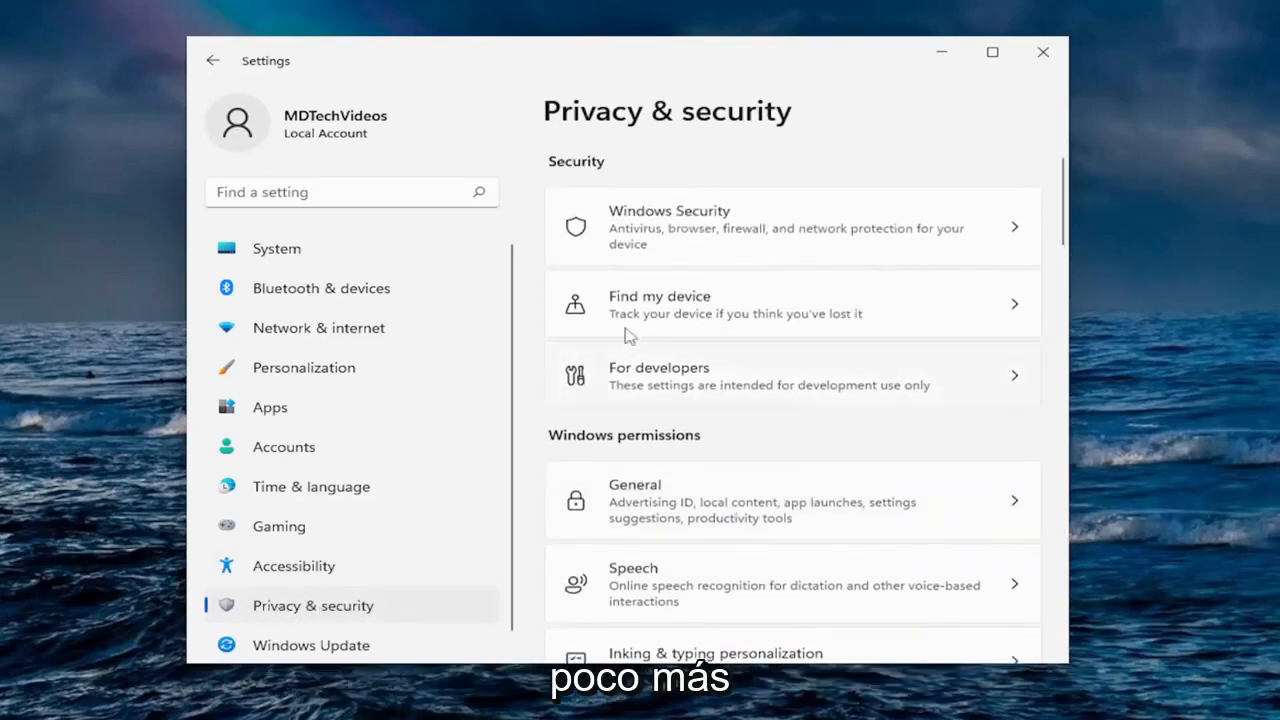
left_click(697, 312)
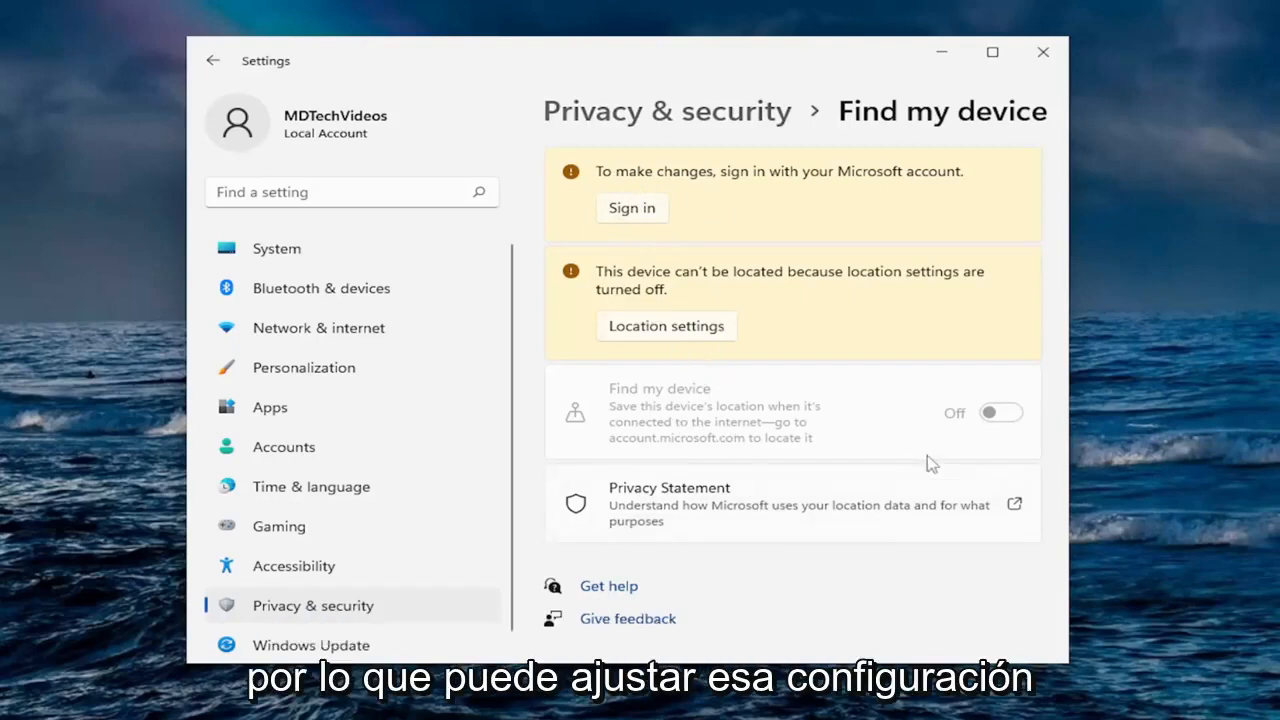
left_click(212, 62)
Step: Review the General permission options and the online speech recognition setting under Windows permissions
scroll(706, 405, "down", 3)
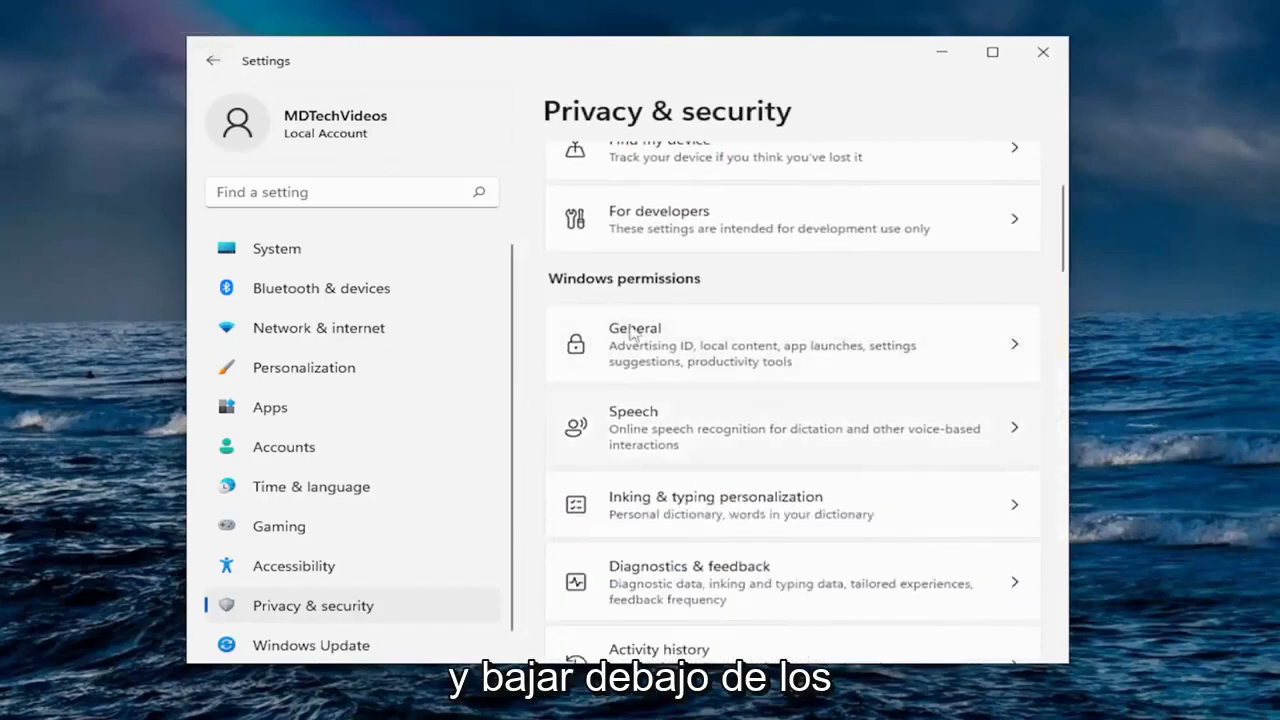
left_click(707, 348)
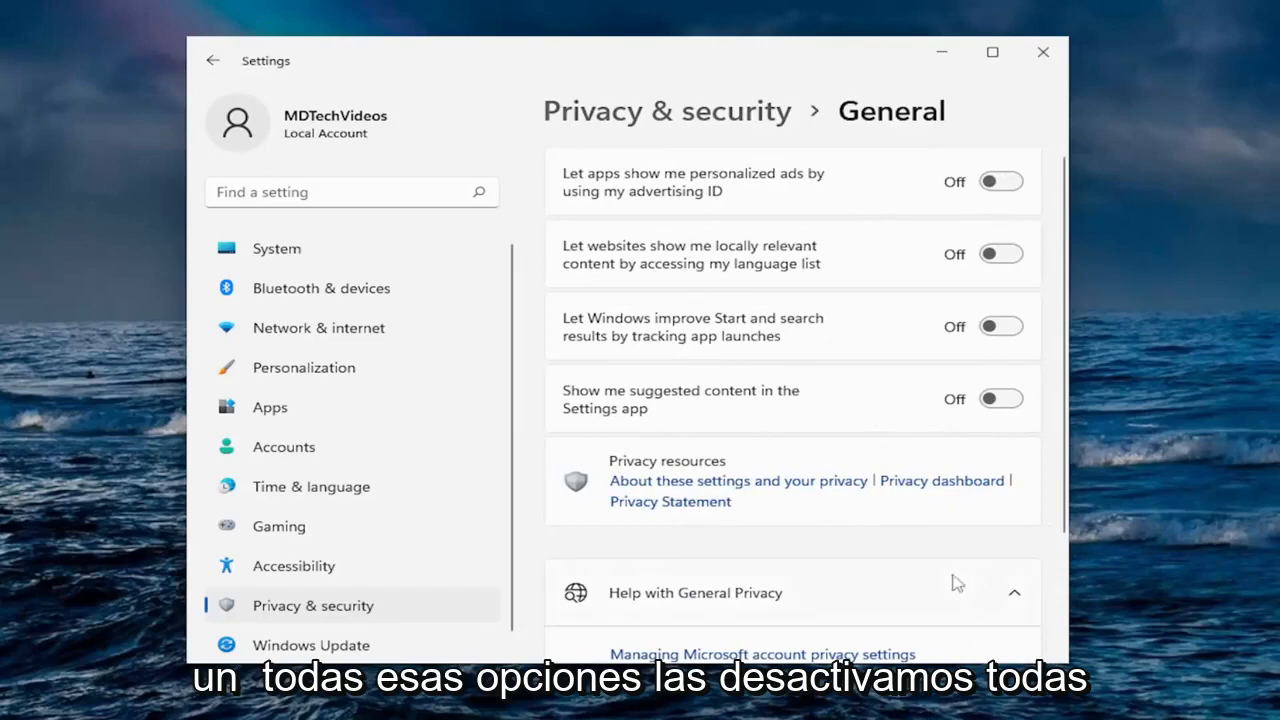
left_click(213, 61)
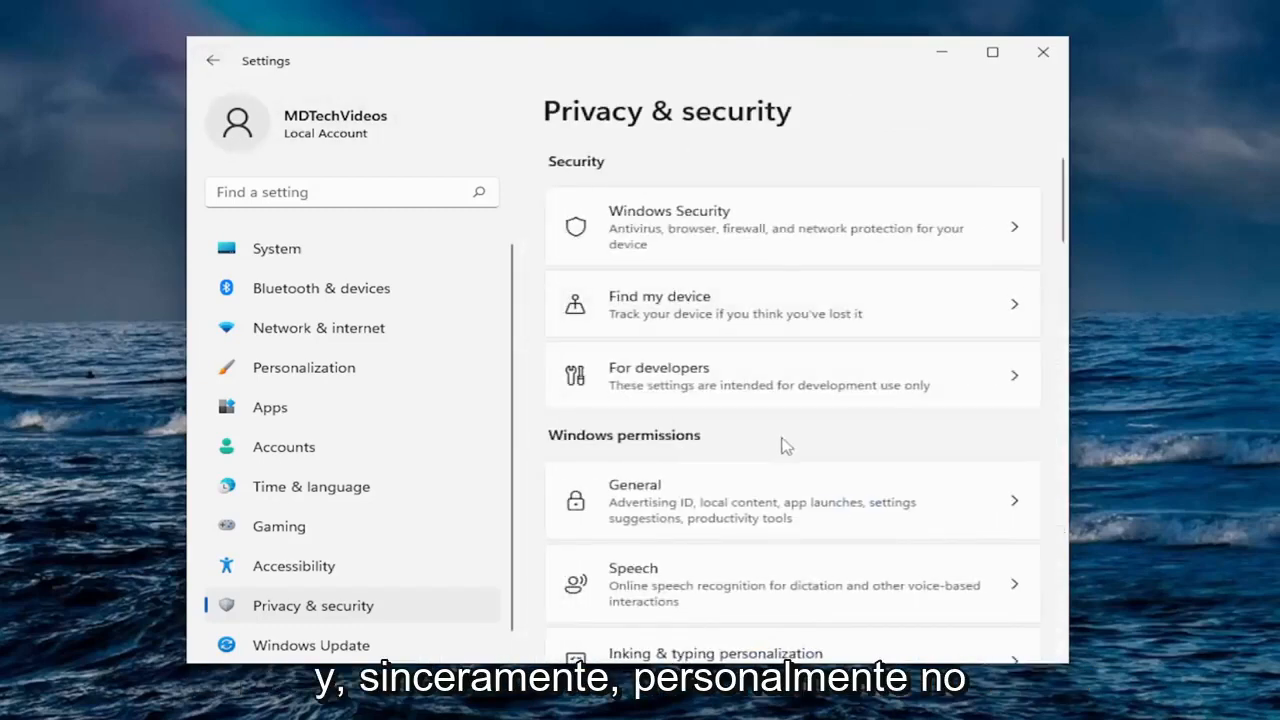
scroll(787, 441, "down", 3)
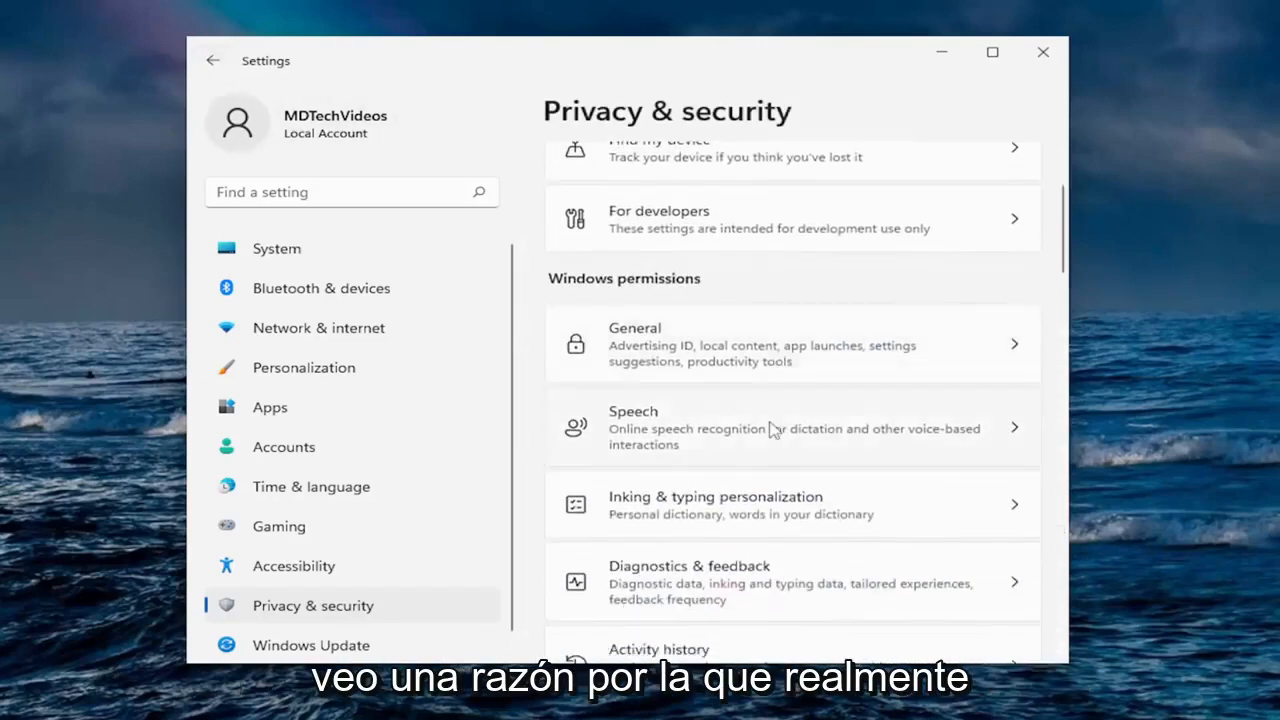
left_click(692, 436)
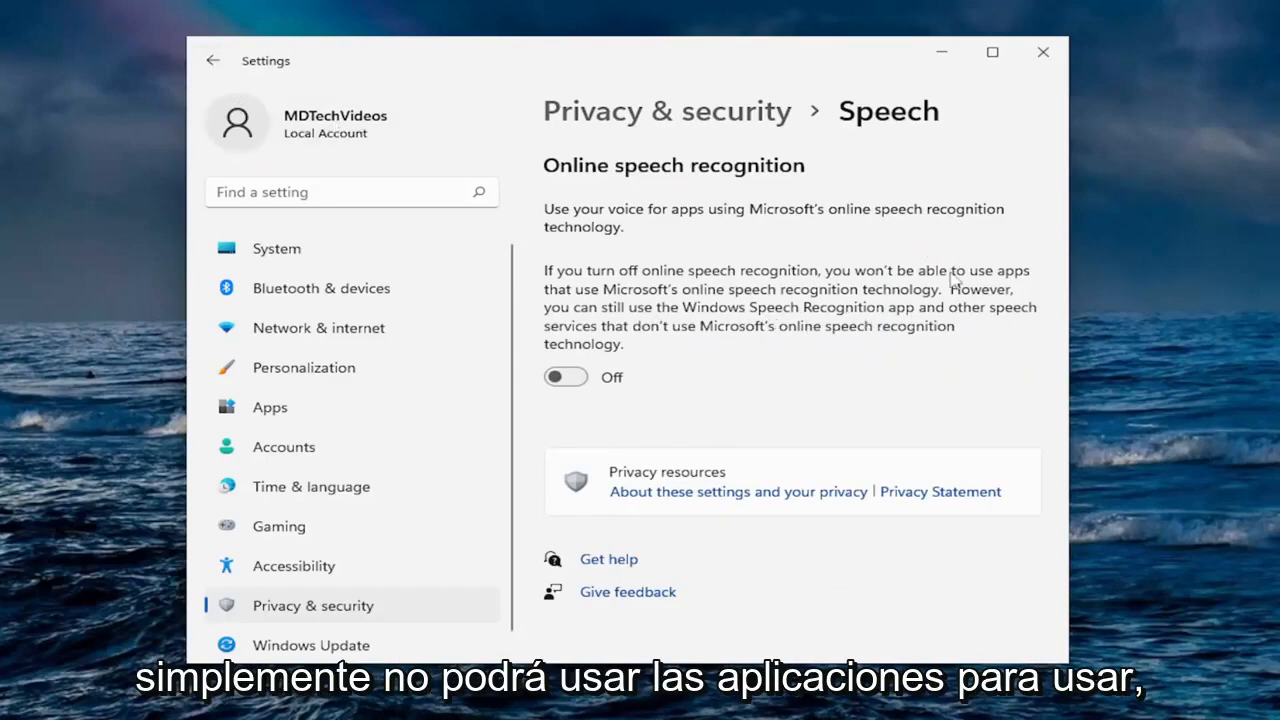
key("alt+Left")
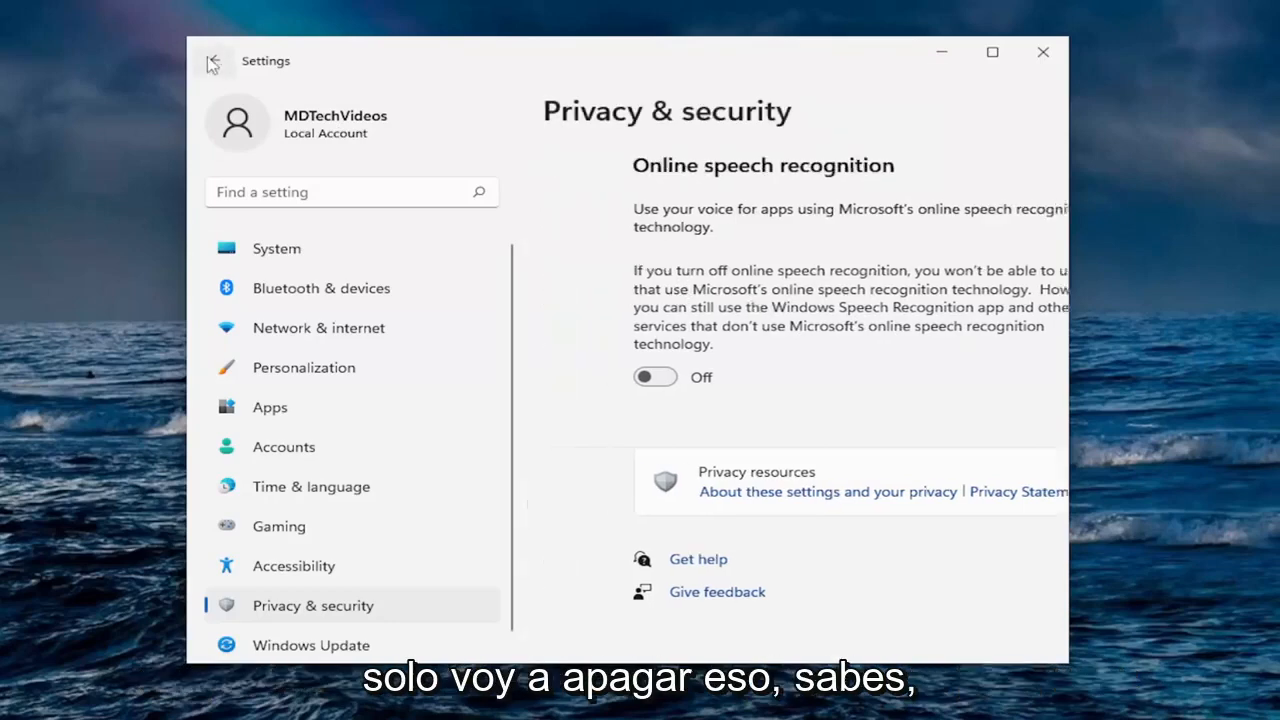
Step: Review the Inking & typing personalization settings and the personal dictionary page, and return to the Privacy & security overview
scroll(848, 505, "down", 3)
scroll(840, 503, "down", 2)
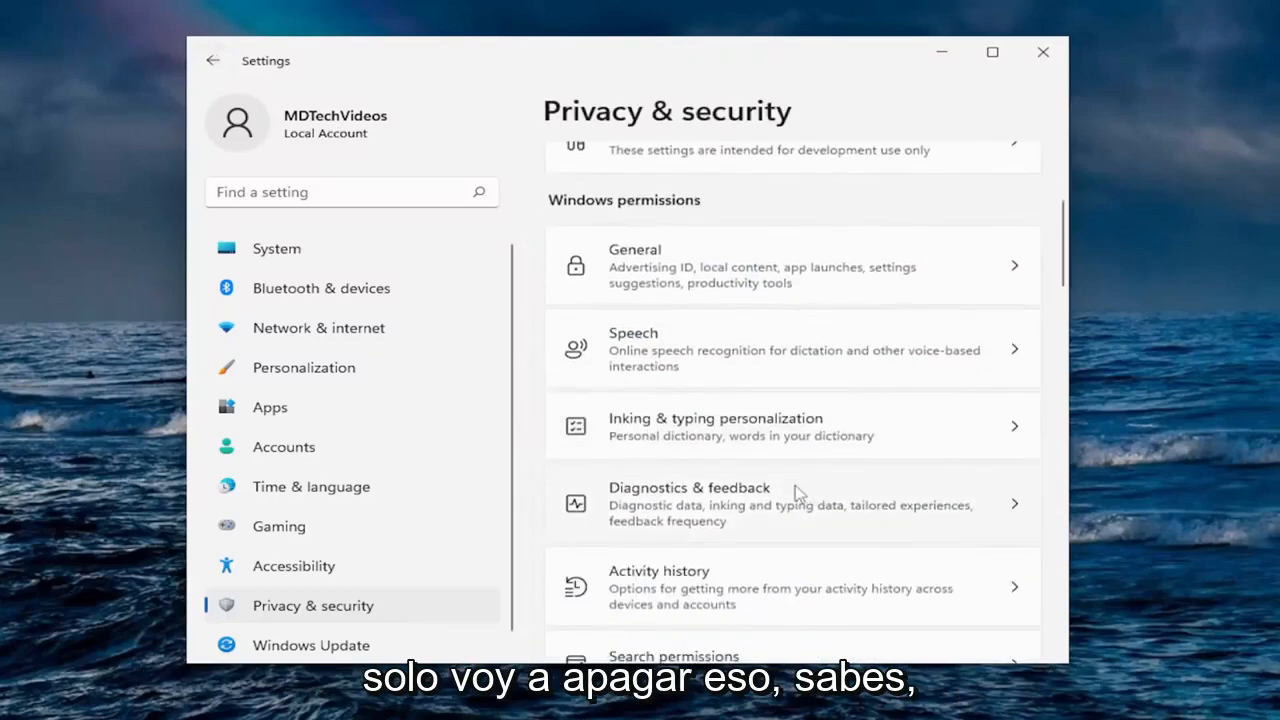
left_click(822, 440)
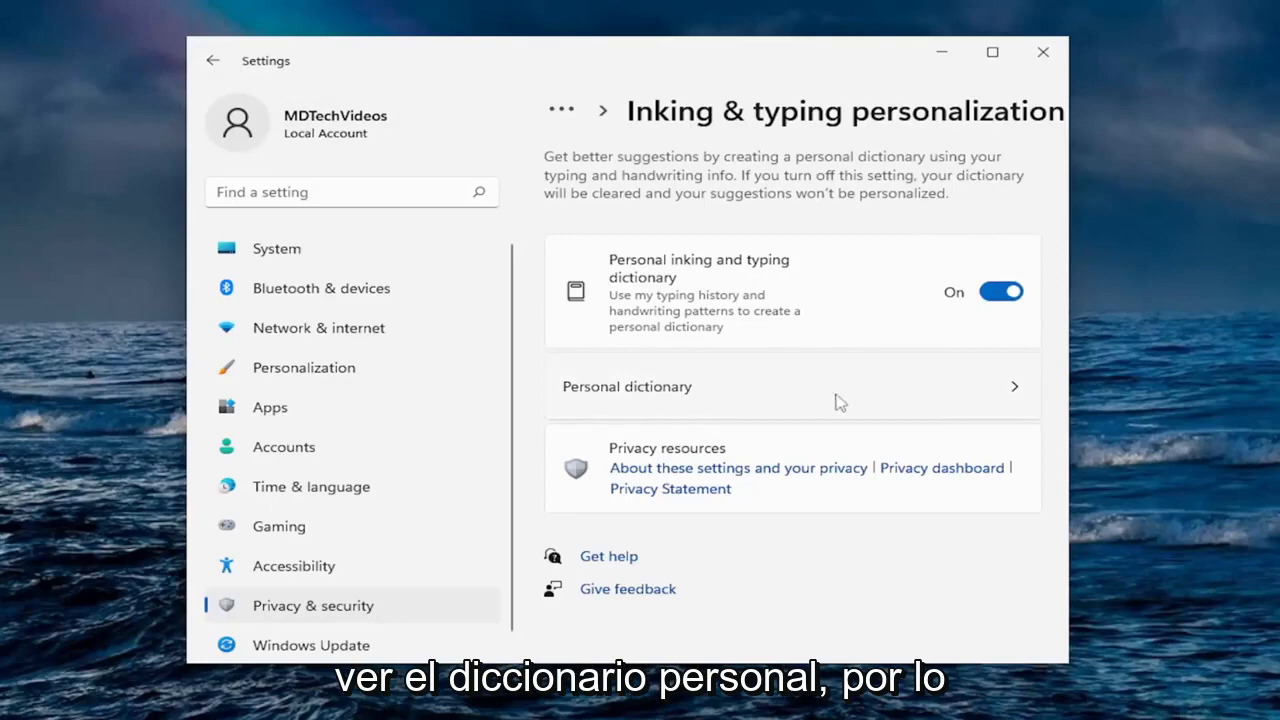
left_click(644, 395)
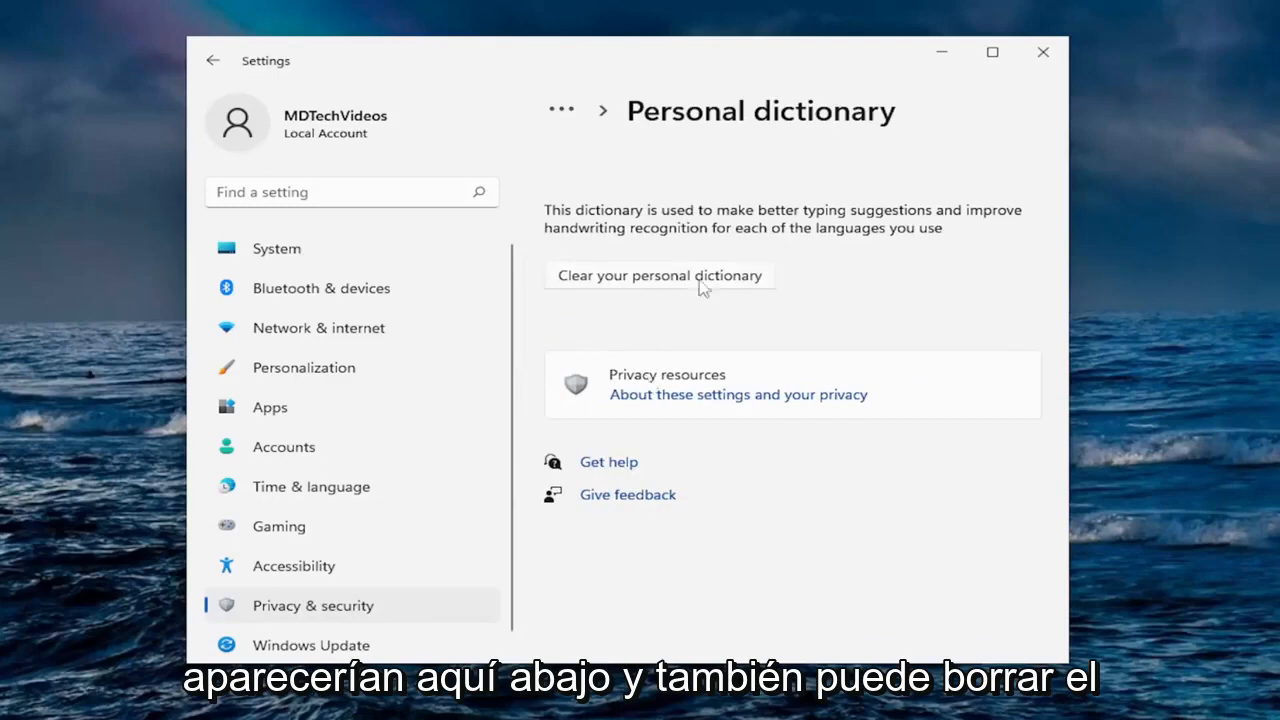
left_click(214, 62)
left_click(214, 62)
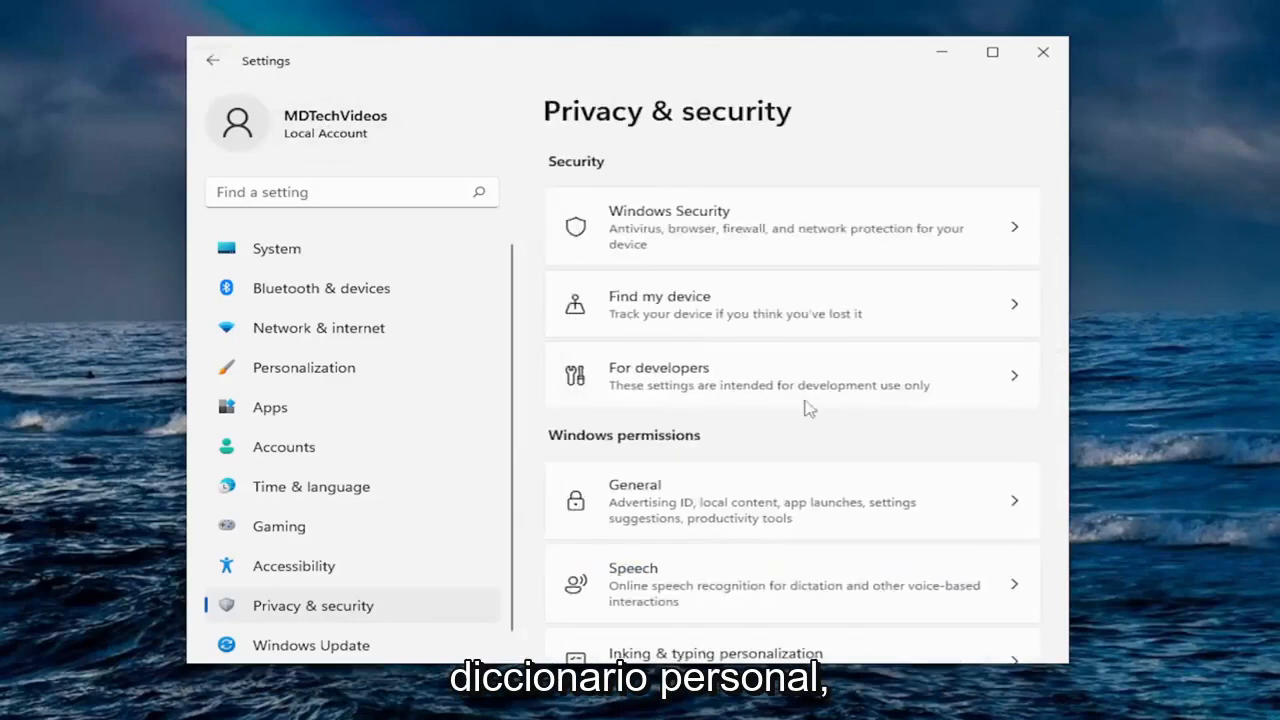
Step: Examine the Diagnostics & feedback options for required and optional data, inking and typing, tailored experiences, and viewing or deleting diagnostic data
scroll(808, 457, "down", 3)
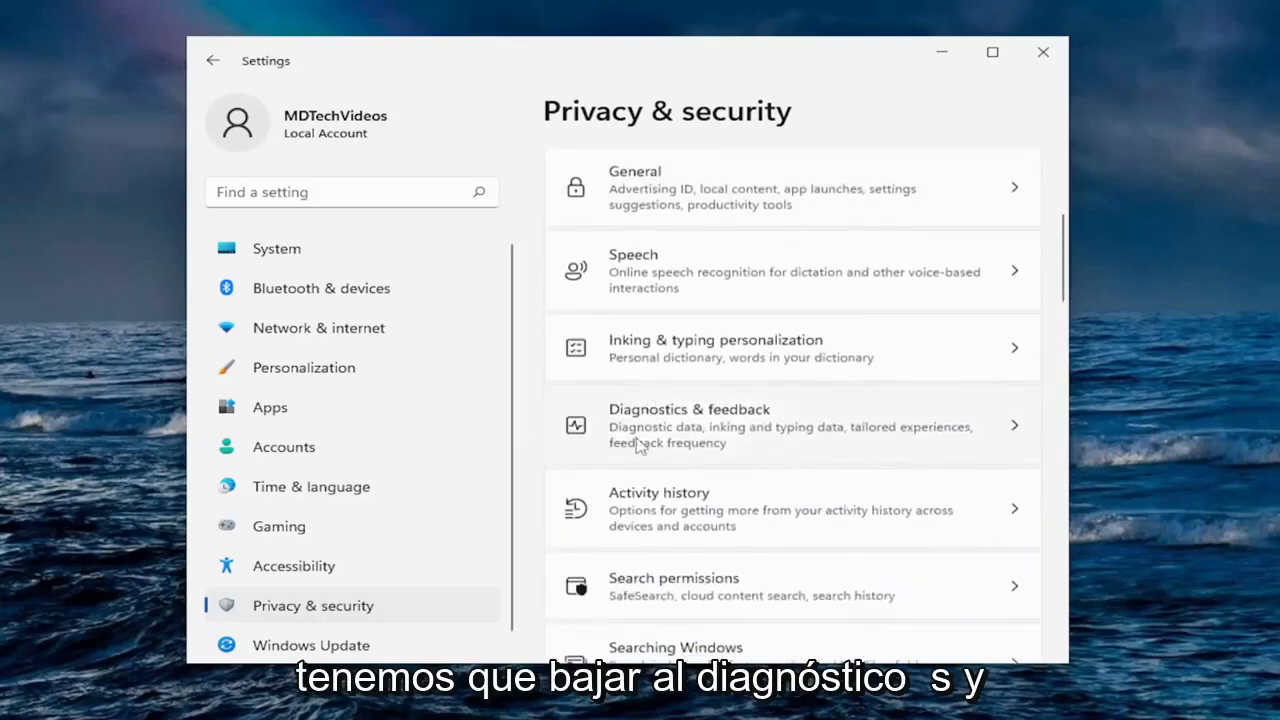
left_click(652, 437)
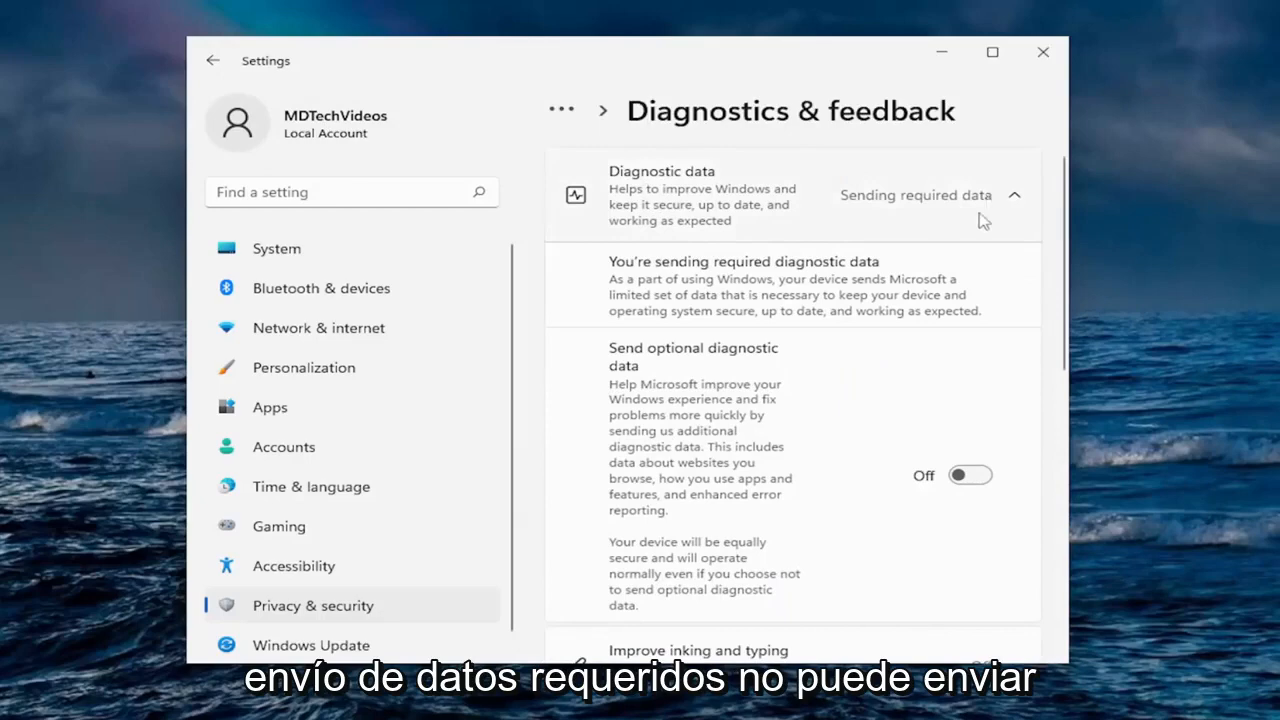
left_click(947, 195)
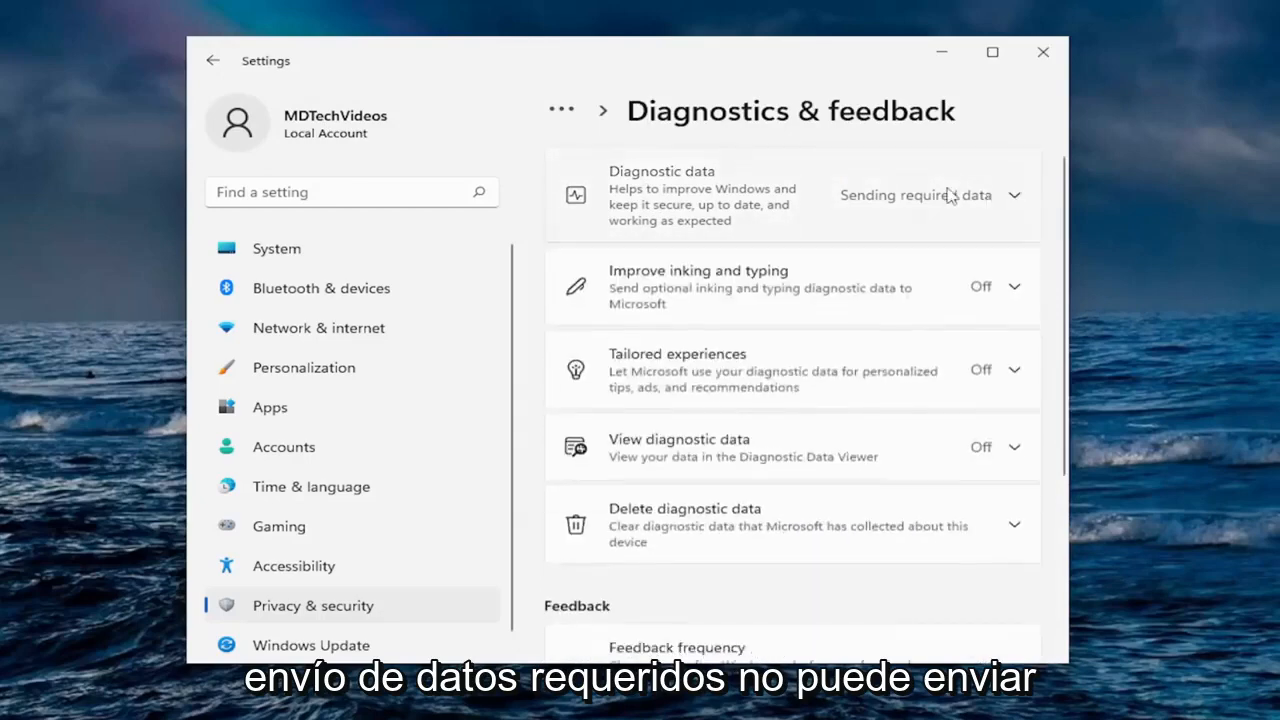
left_click(950, 195)
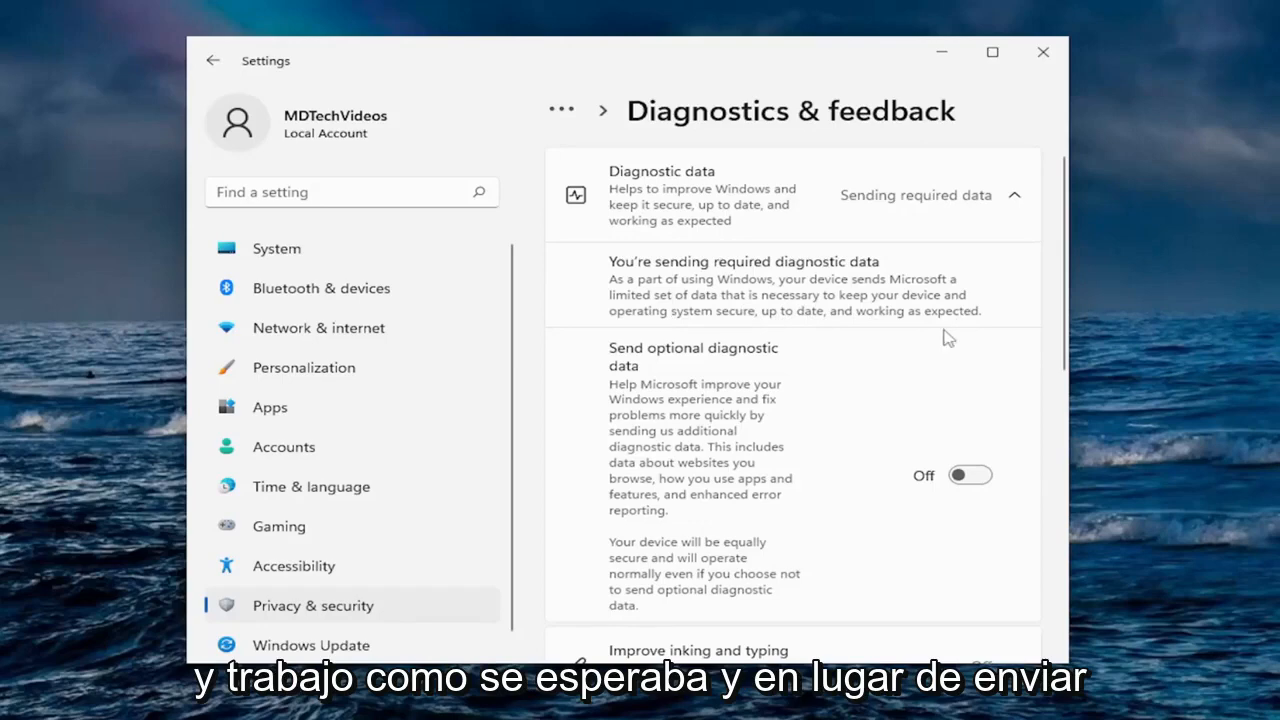
scroll(850, 360, "down", 1)
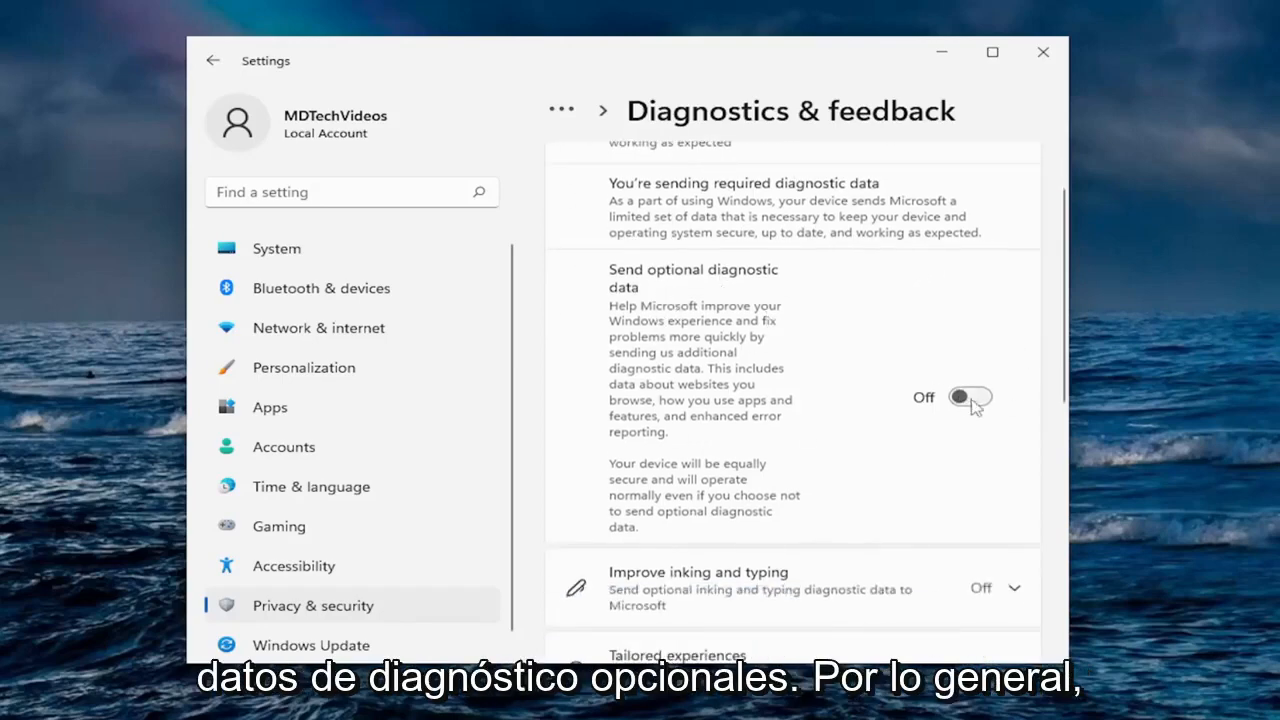
scroll(900, 378, "down", 2)
scroll(820, 385, "down", 1)
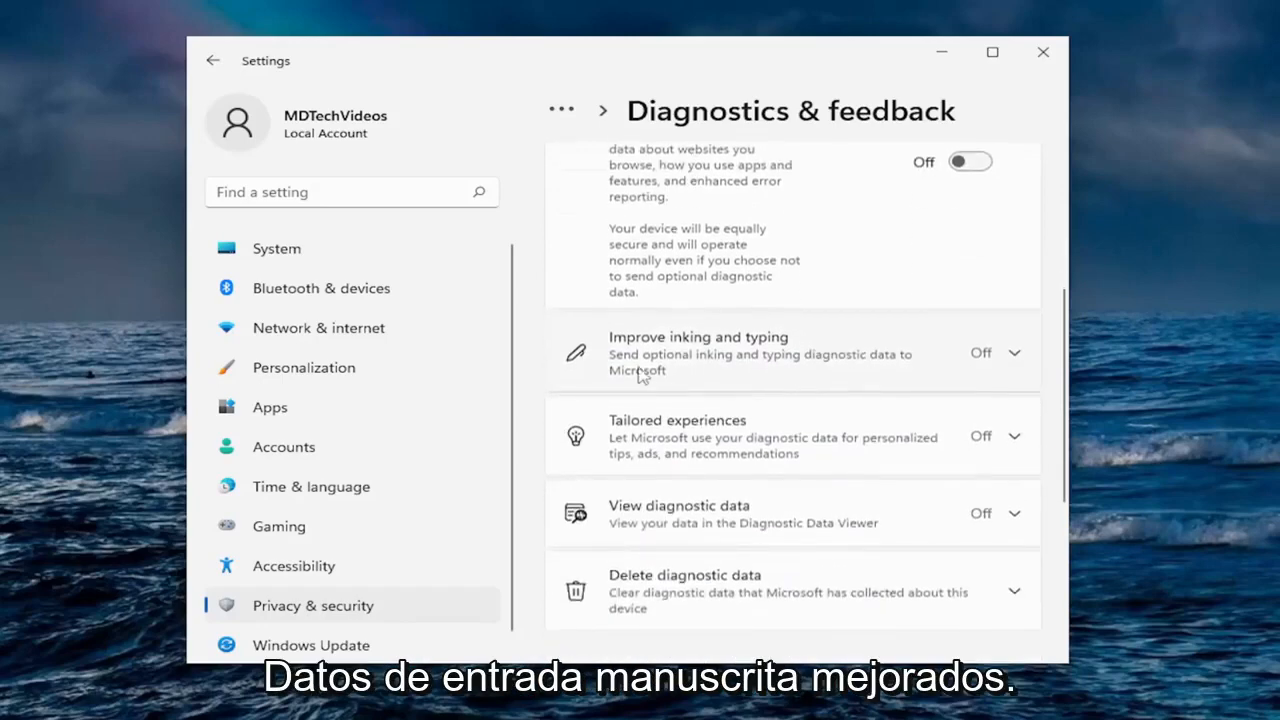
left_click(778, 356)
left_click(906, 366)
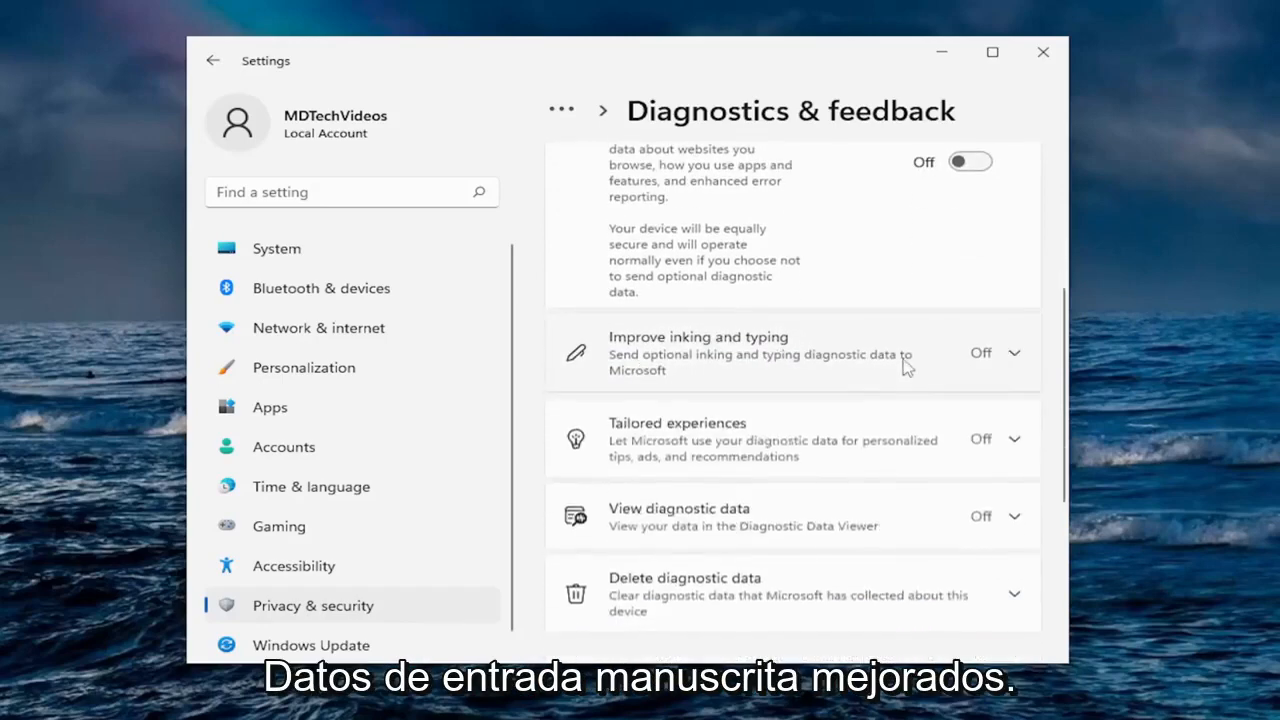
scroll(900, 368, "down", 1)
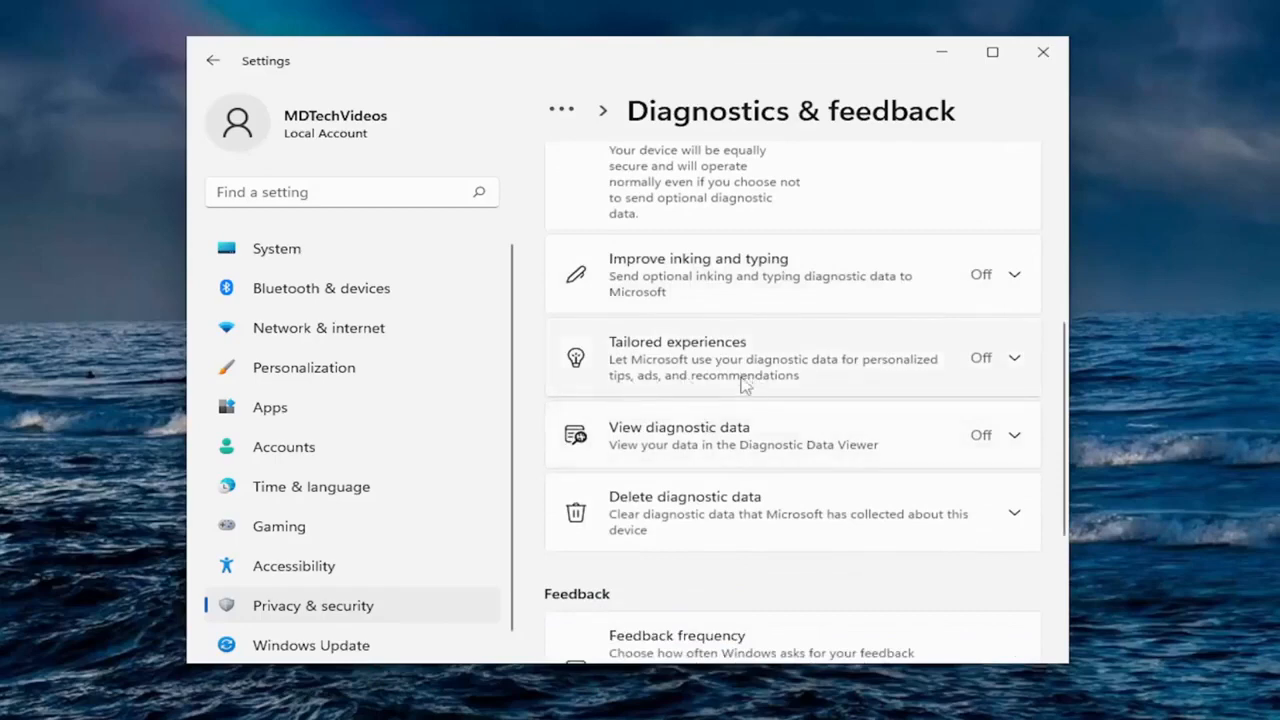
scroll(948, 410, "down", 1)
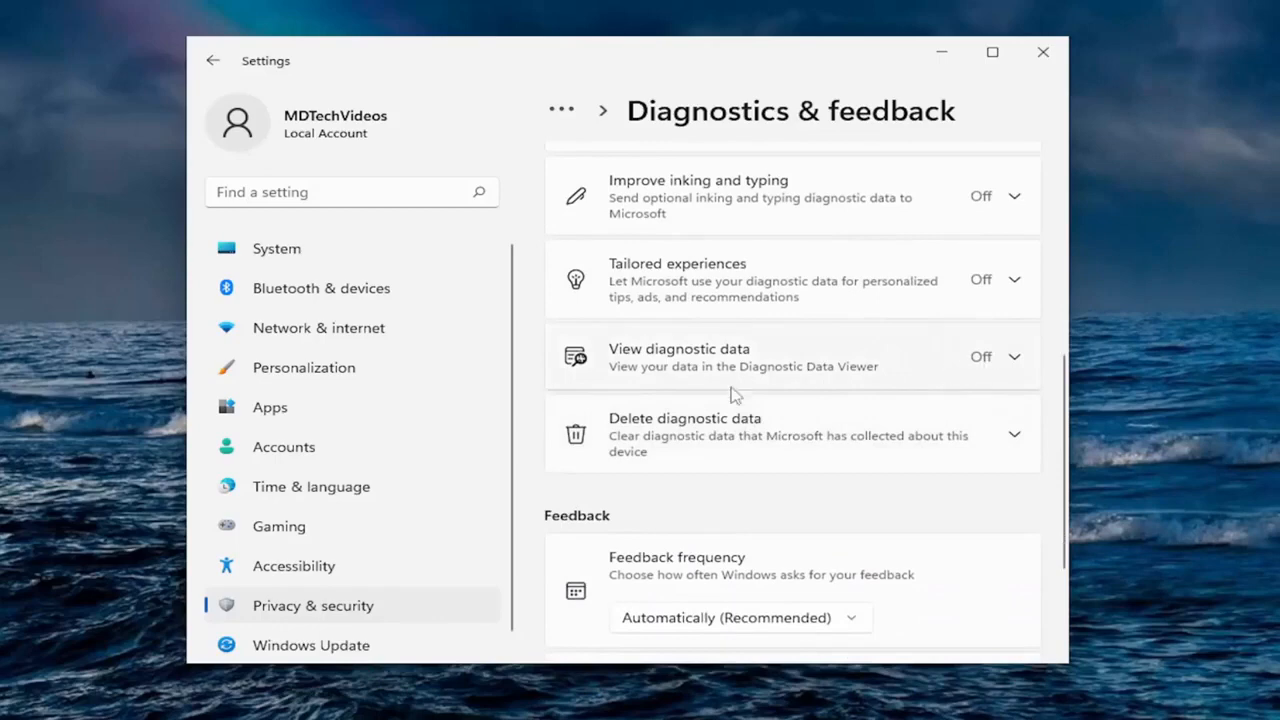
scroll(746, 428, "down", 1)
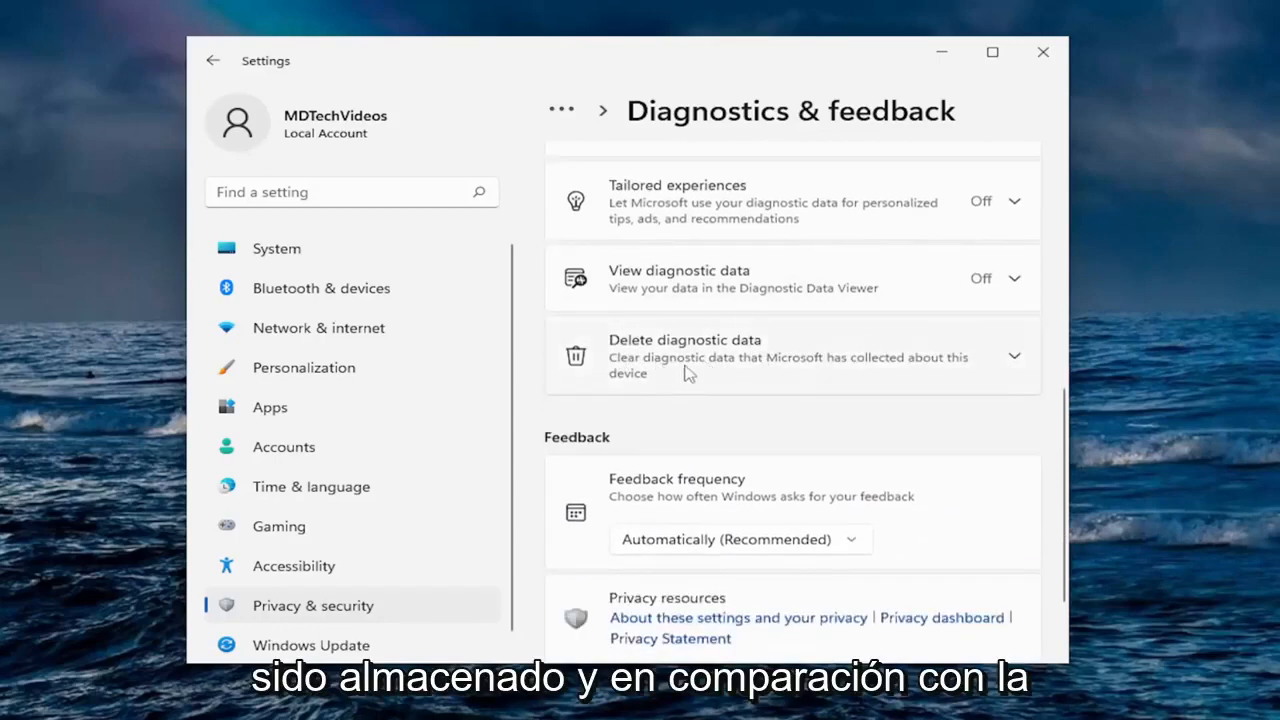
Step: Set the feedback frequency to Never and return to the Privacy & security overview
scroll(688, 373, "down", 1)
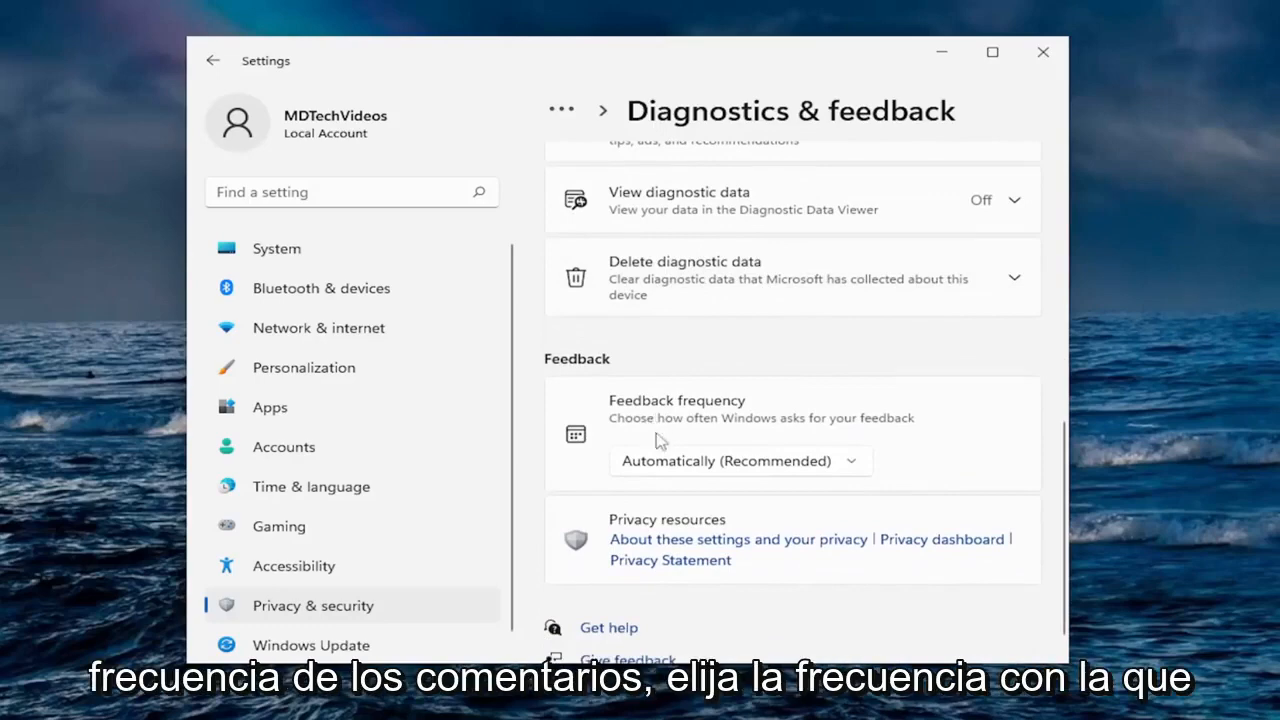
left_click(849, 465)
left_click(679, 612)
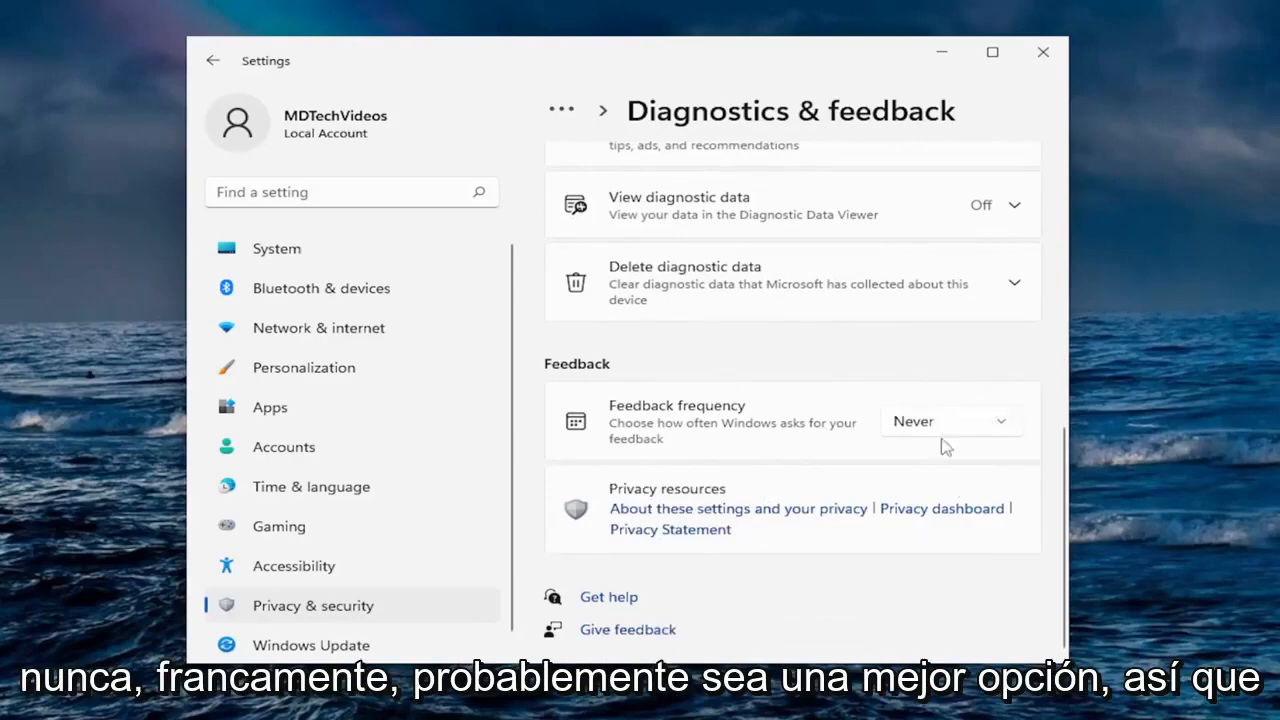
left_click(212, 62)
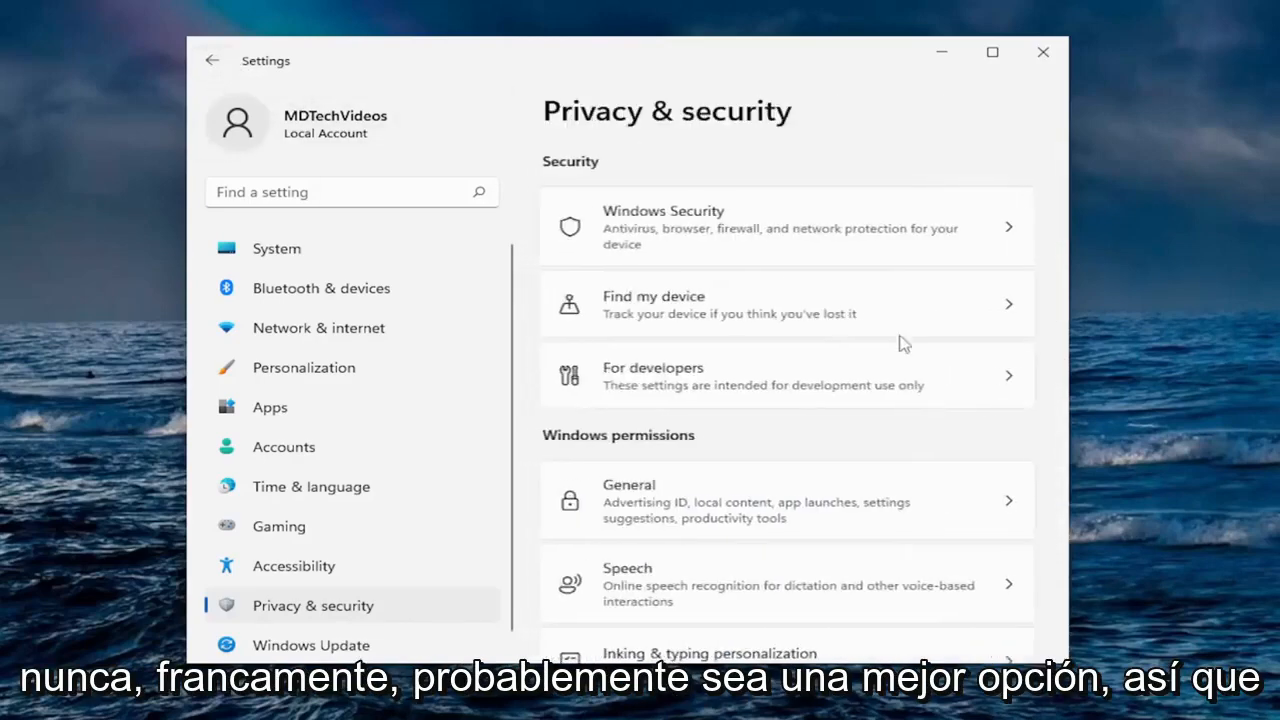
Step: Turn off storing activity history on this device, keep sending it to Microsoft disabled, and return to the Privacy & security overview
scroll(920, 482, "down", 2)
scroll(920, 482, "down", 3)
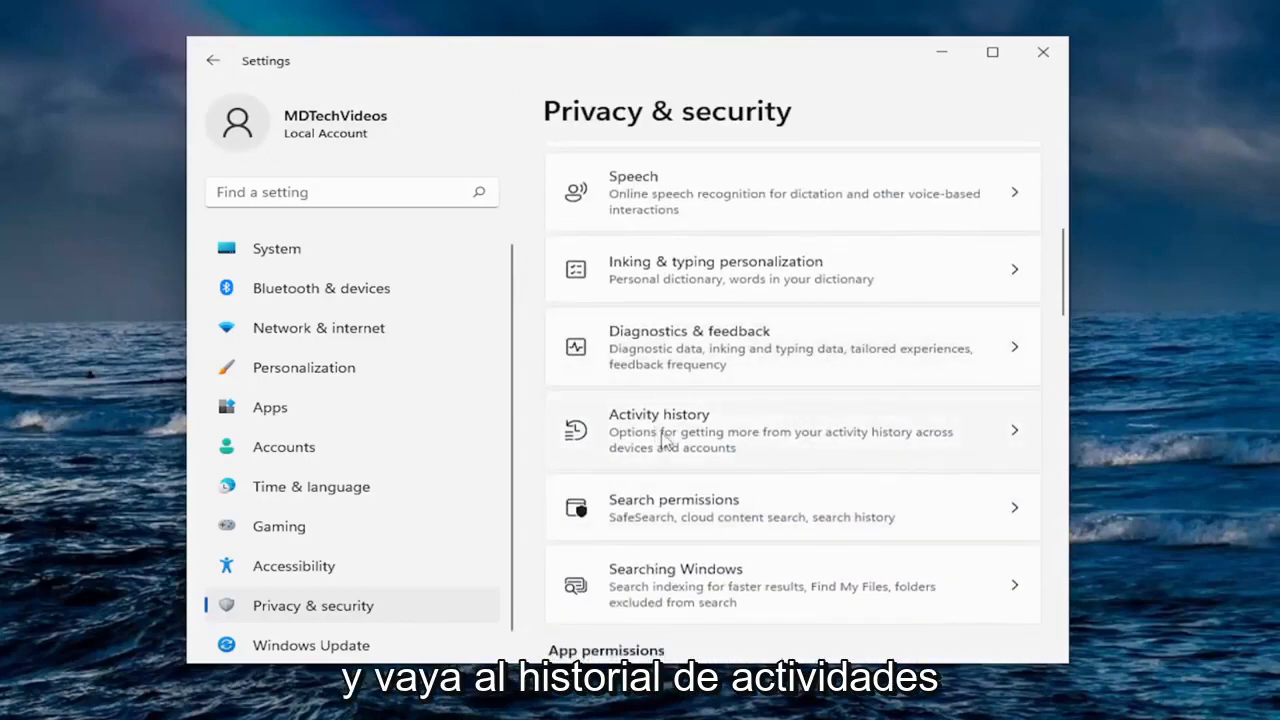
left_click(664, 440)
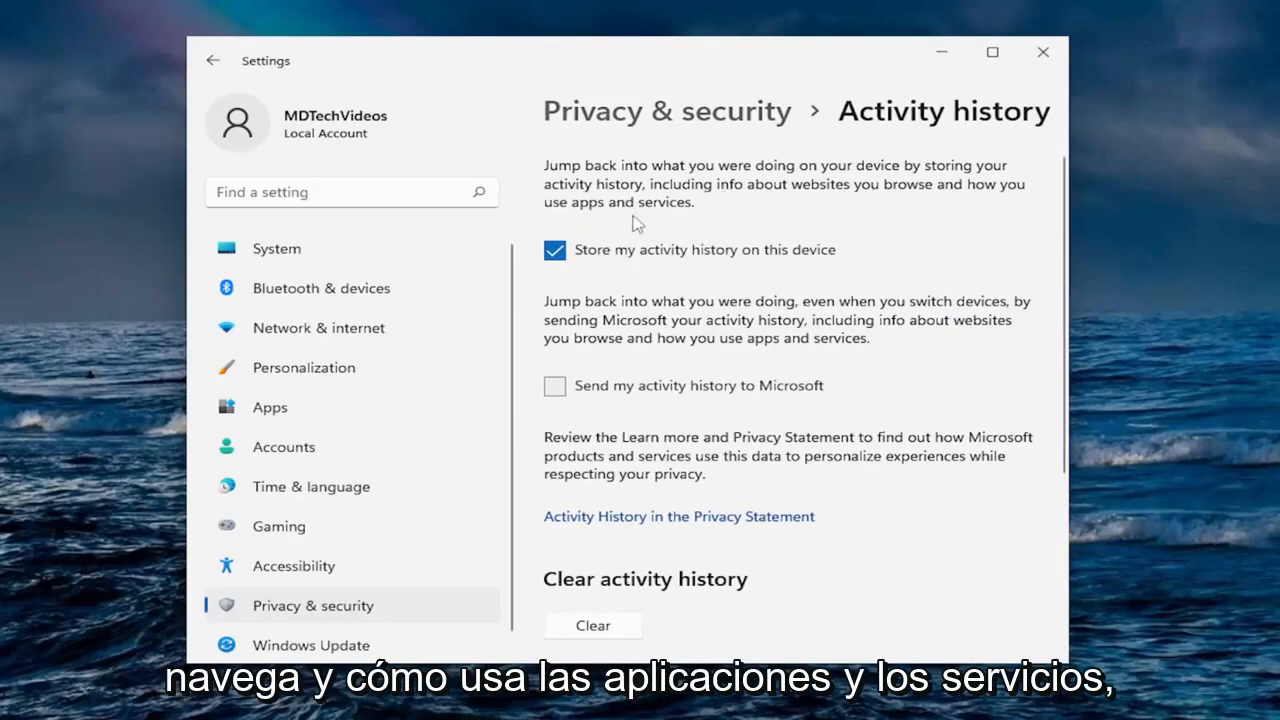
left_click(640, 258)
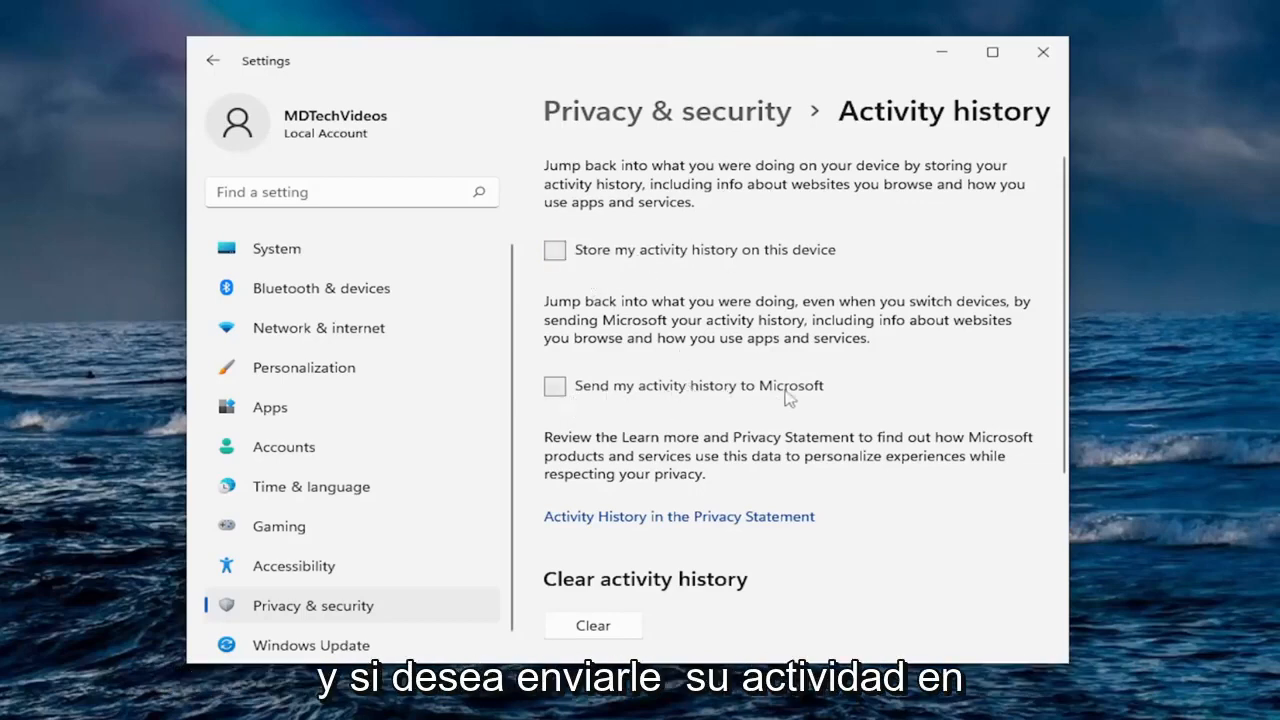
left_click(554, 388)
left_click(556, 388)
scroll(590, 374, "down", 3)
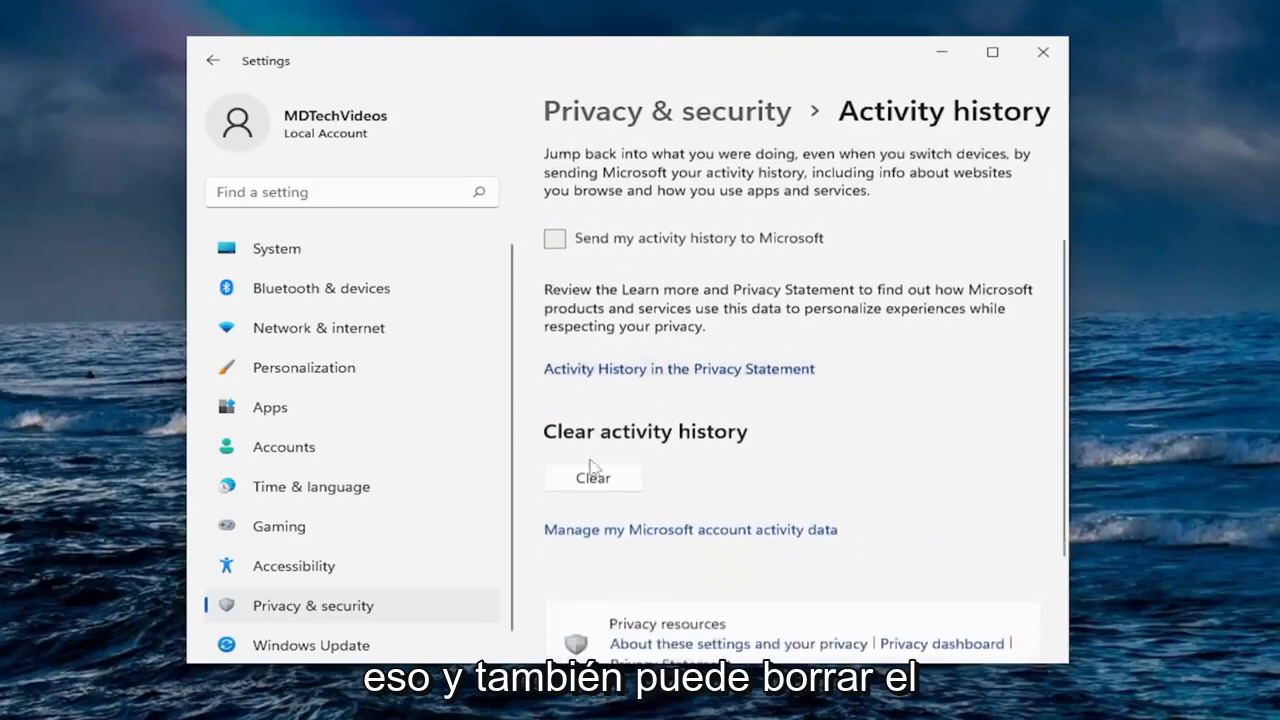
left_click(213, 60)
Step: In Search permissions, turn off cloud content search for both the Microsoft account and the work or school account
scroll(793, 345, "down", 5)
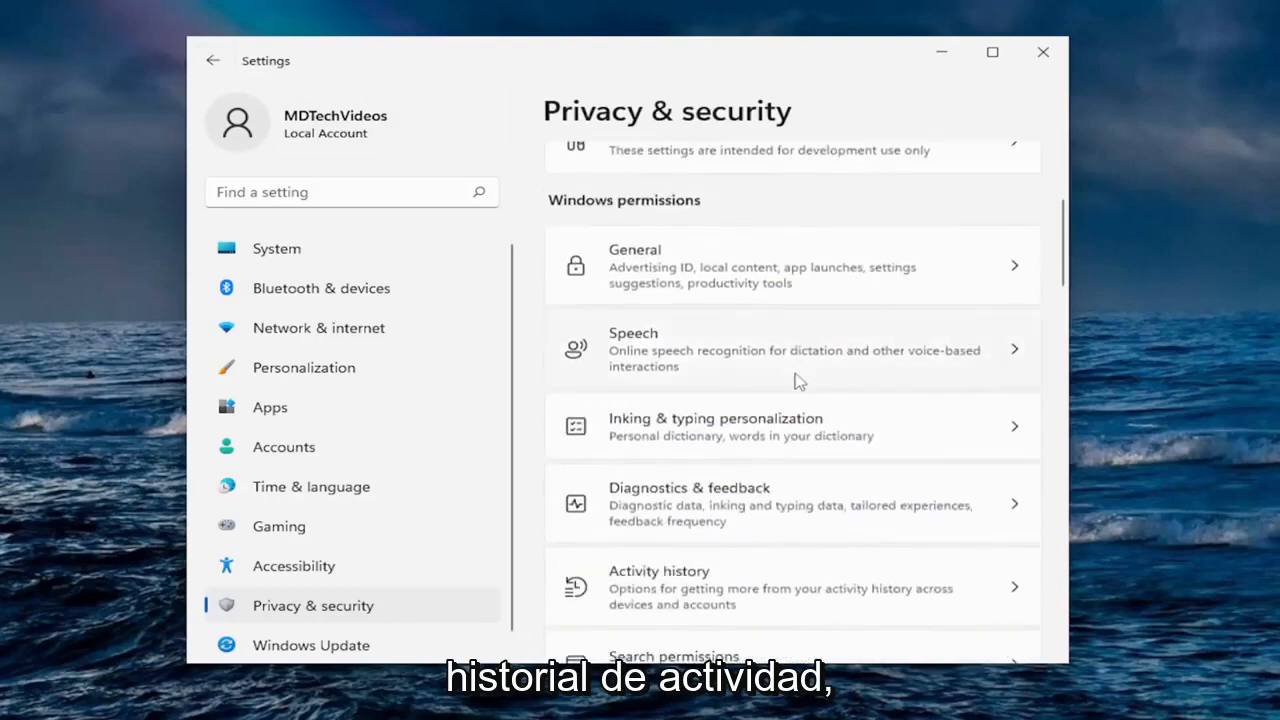
scroll(781, 397, "down", 2)
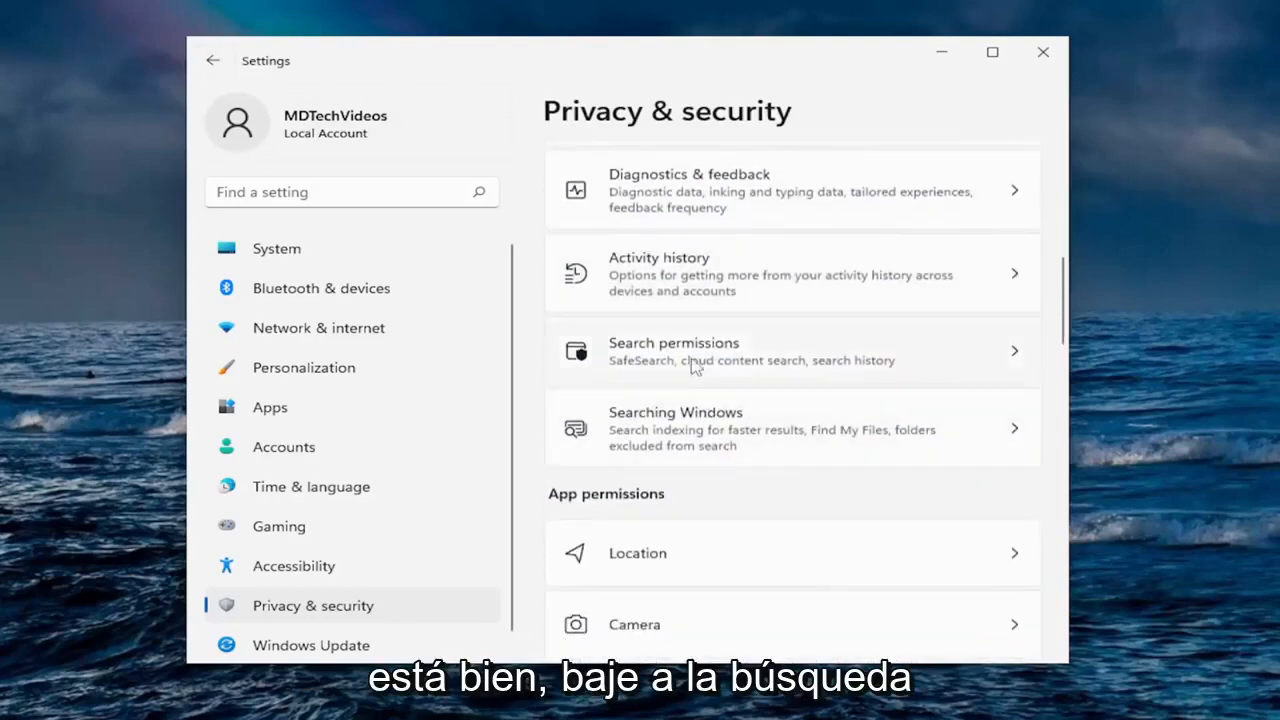
left_click(695, 366)
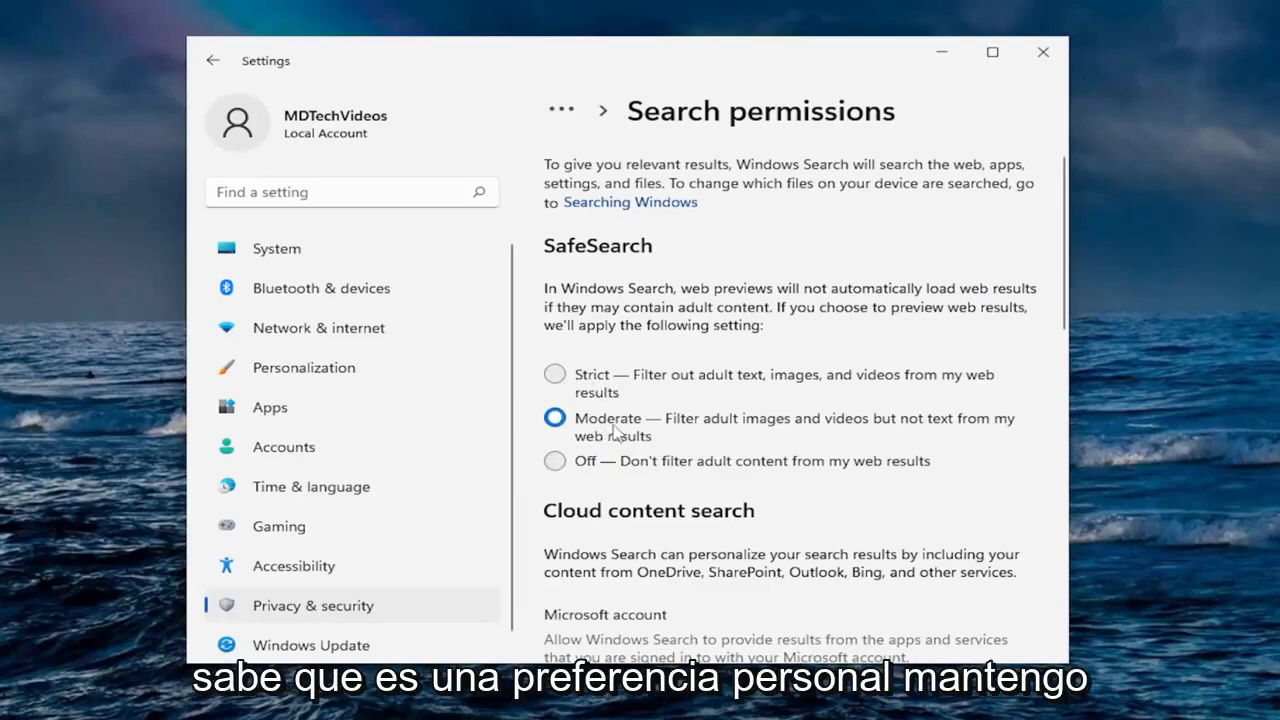
scroll(614, 432, "down", 3)
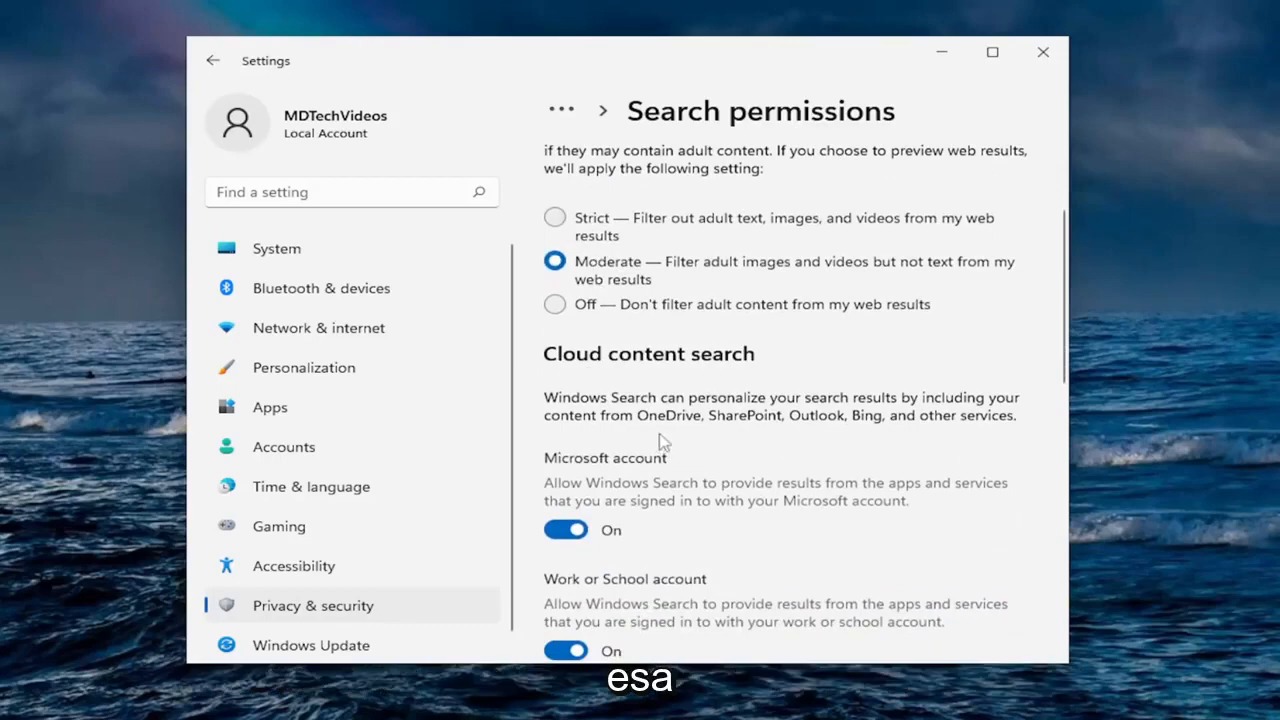
scroll(662, 437, "down", 1)
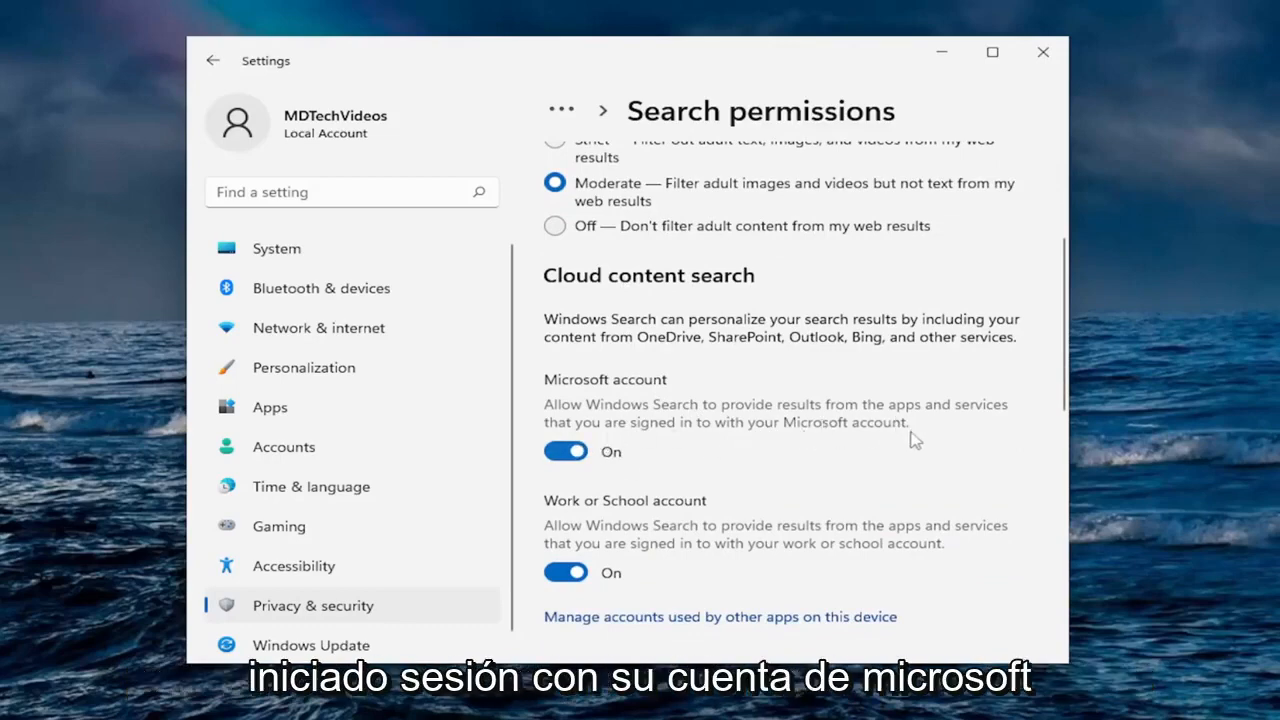
left_click(576, 453)
scroll(705, 418, "down", 2)
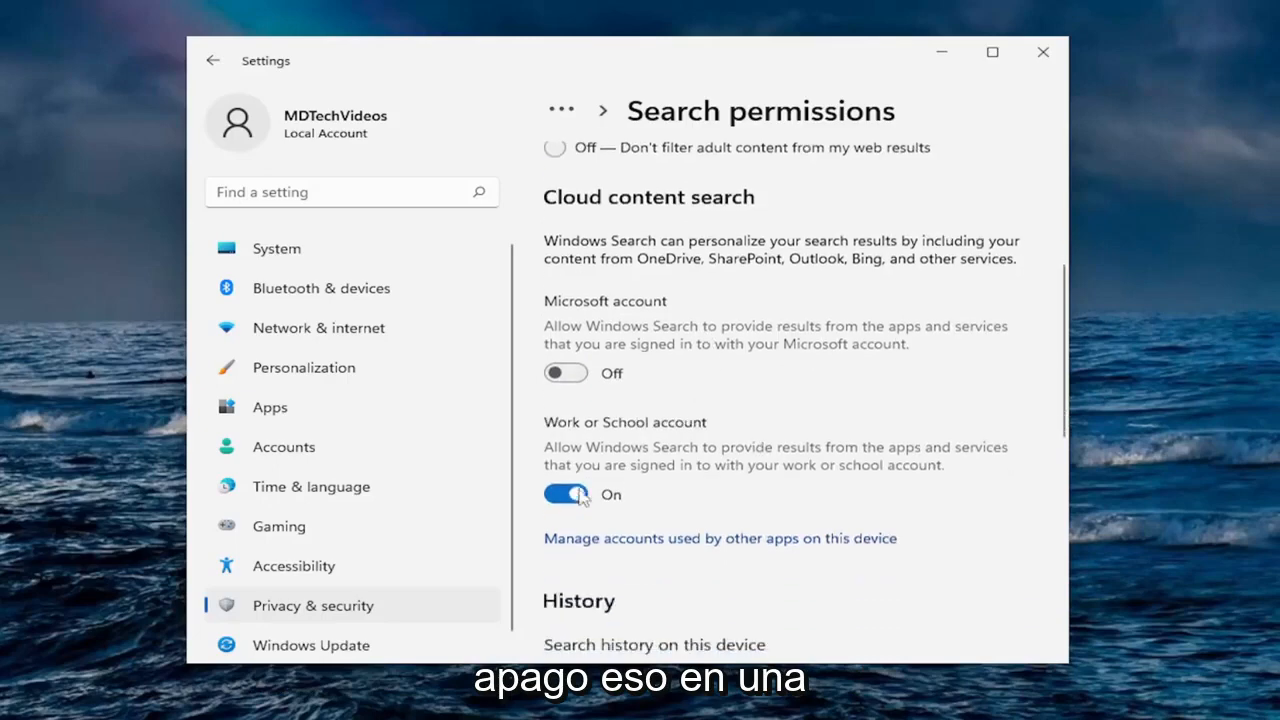
left_click(567, 495)
scroll(640, 465, "down", 2)
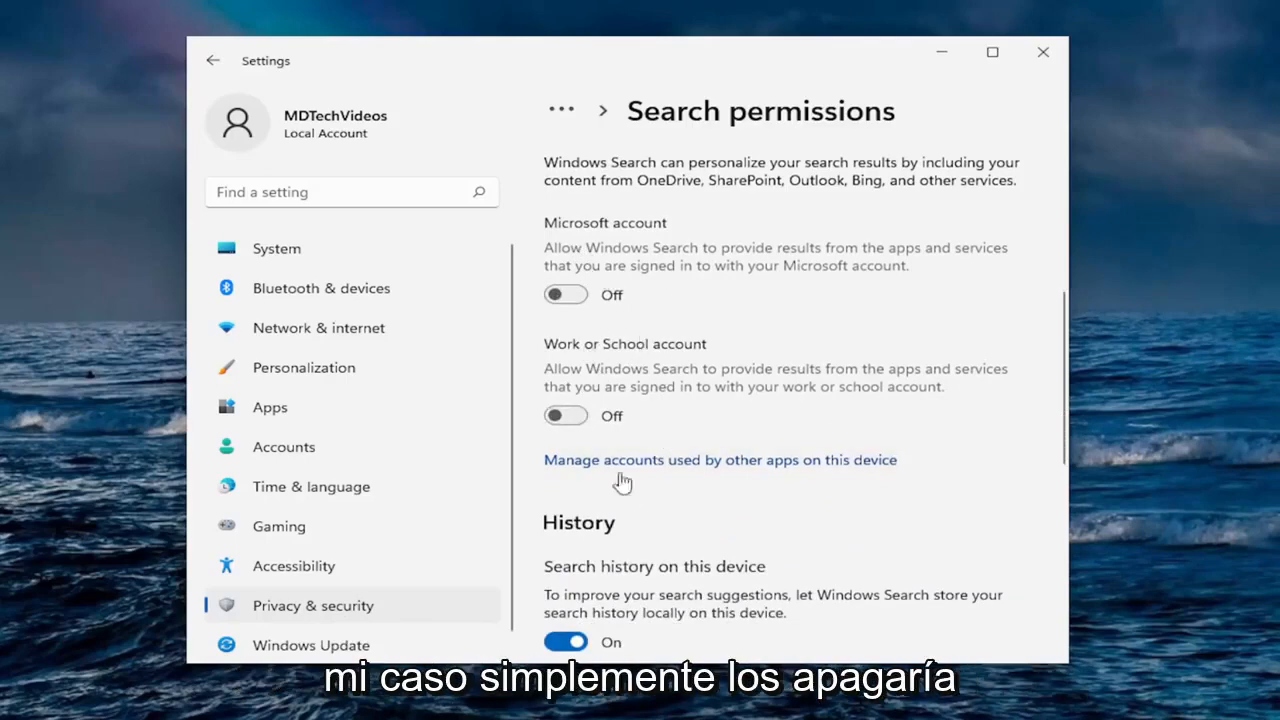
Step: Turn off search history on this device, clear the device search history, and return to the Privacy & security overview
scroll(632, 490, "down", 3)
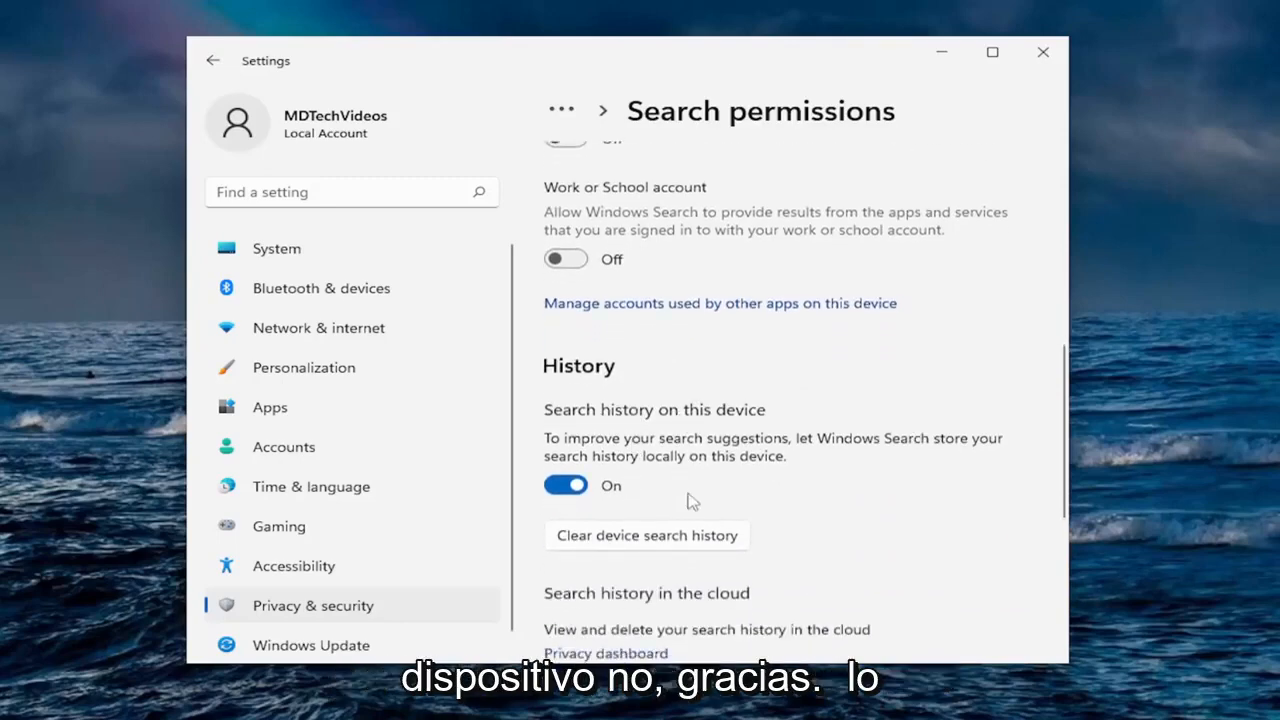
left_click(580, 487)
scroll(700, 470, "down", 1)
scroll(716, 458, "down", 2)
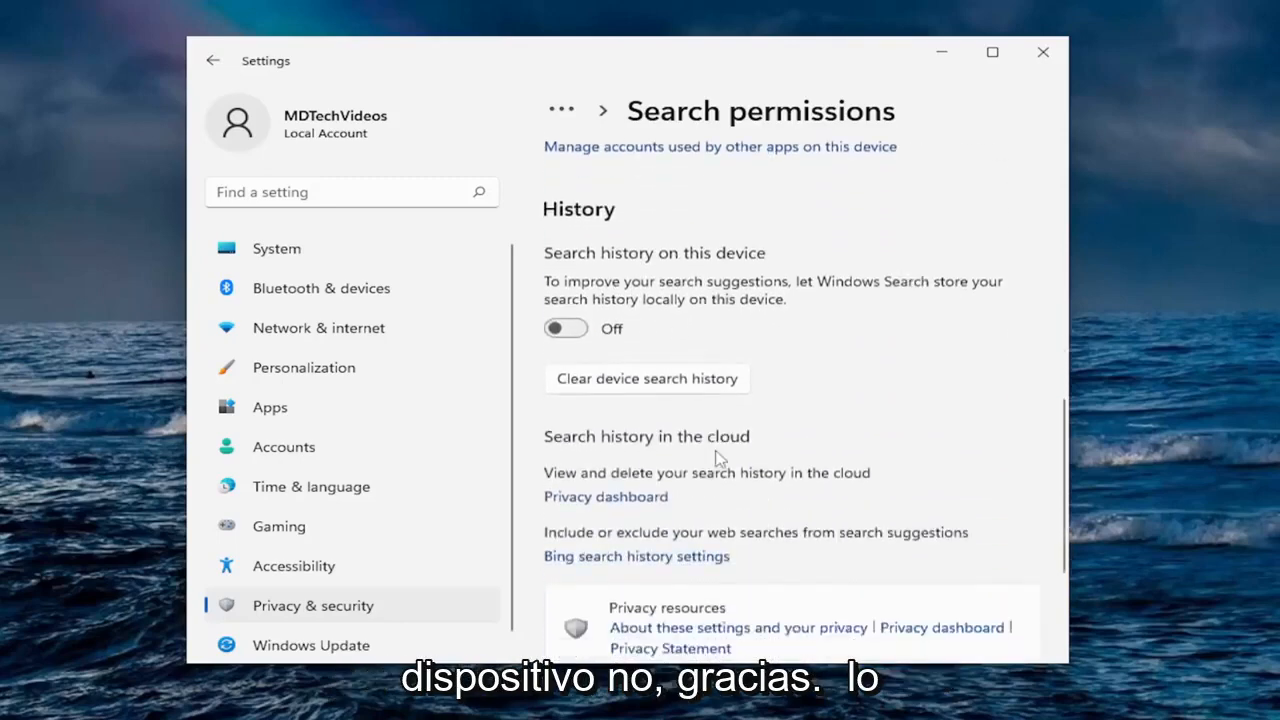
left_click(645, 380)
scroll(645, 389, "down", 3)
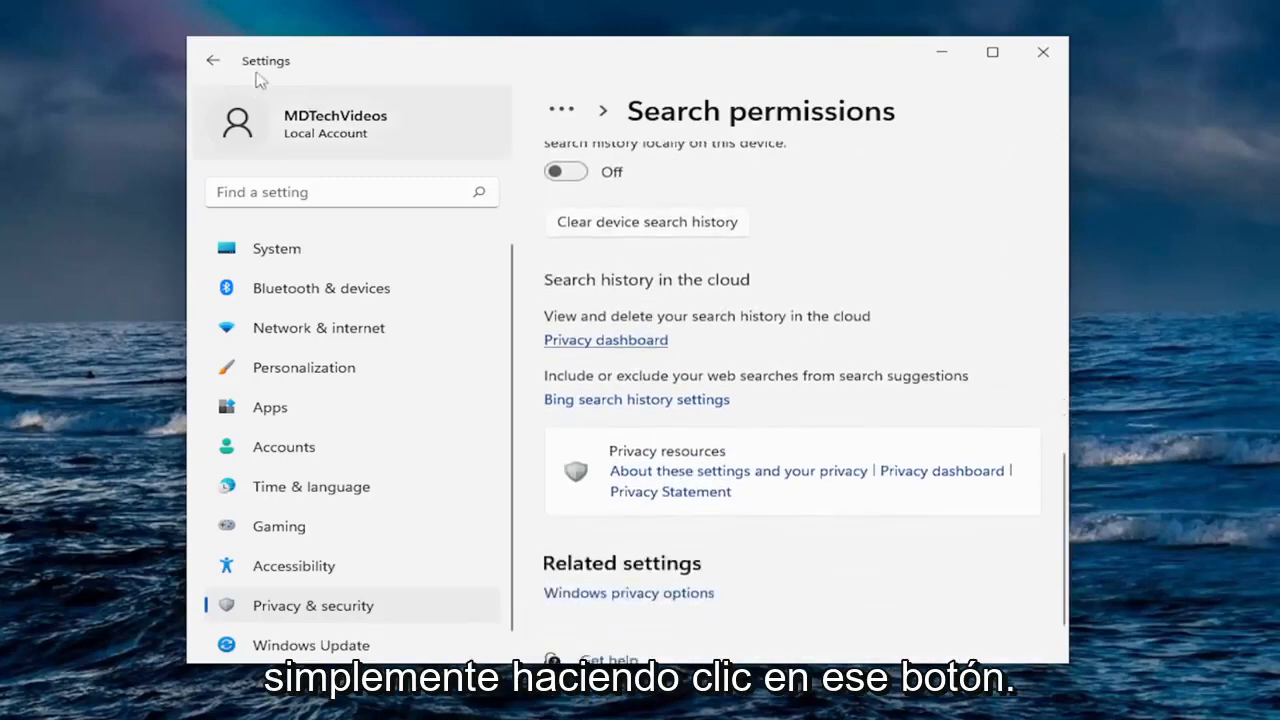
left_click(214, 62)
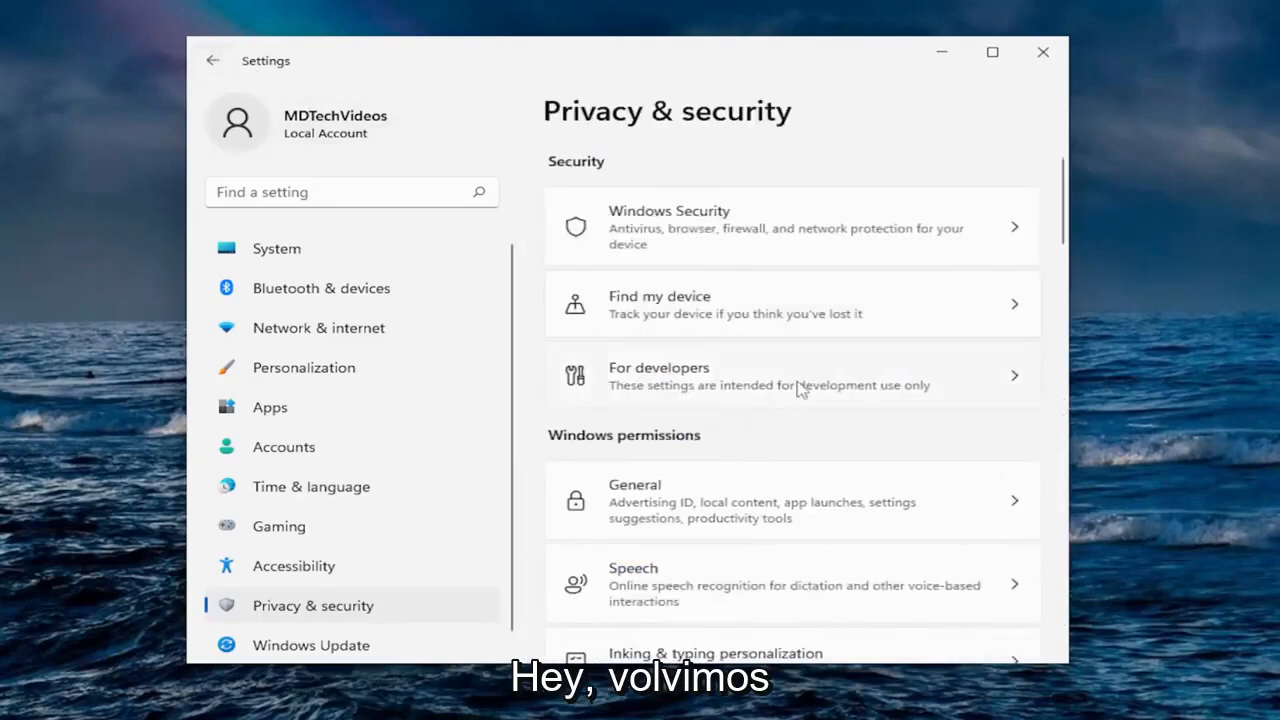
Step: Review the Searching Windows options for indexing, Find my files and excluded folders, and return to the Privacy & security overview
scroll(797, 390, "down", 5)
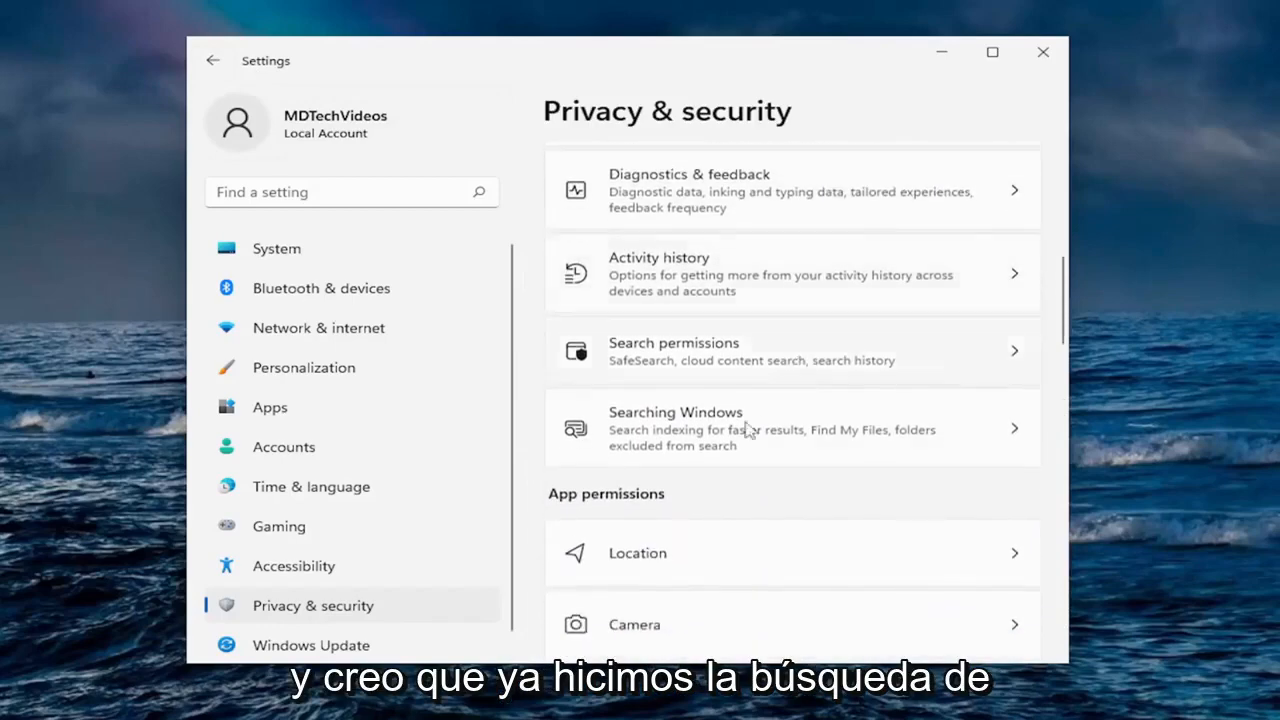
left_click(691, 434)
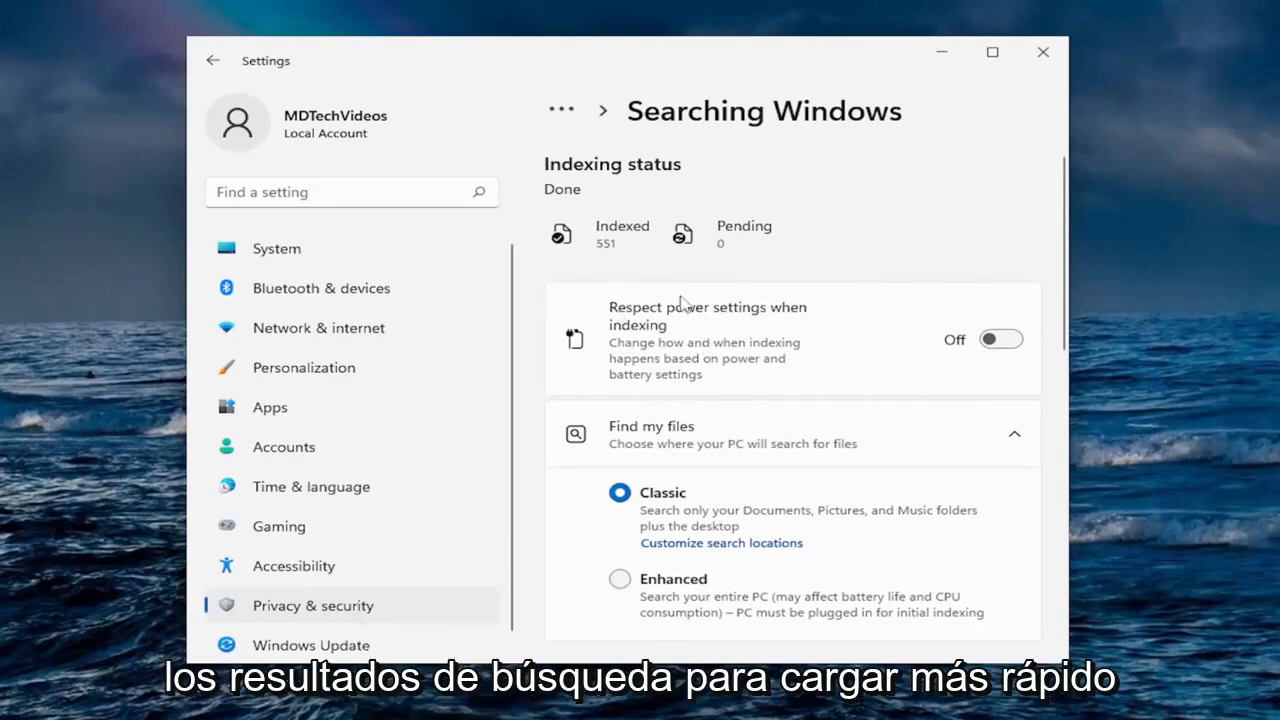
scroll(722, 345, "down", 3)
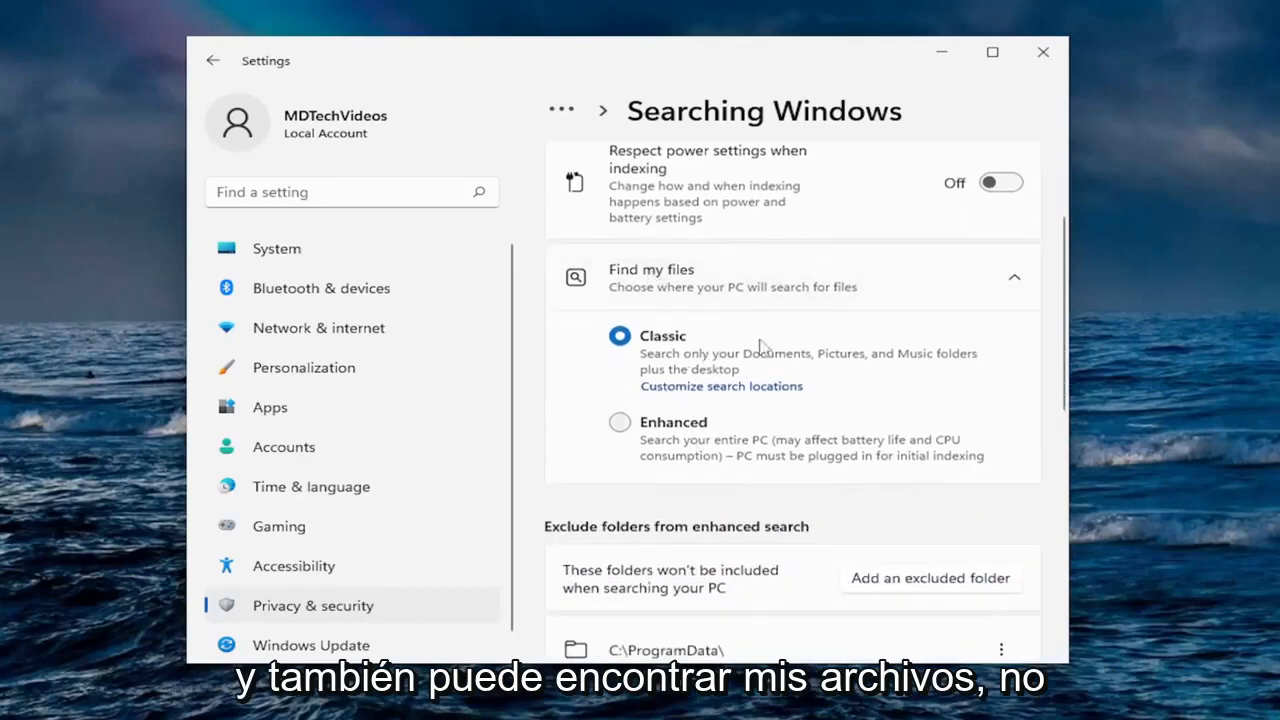
scroll(740, 355, "down", 3)
scroll(722, 366, "down", 5)
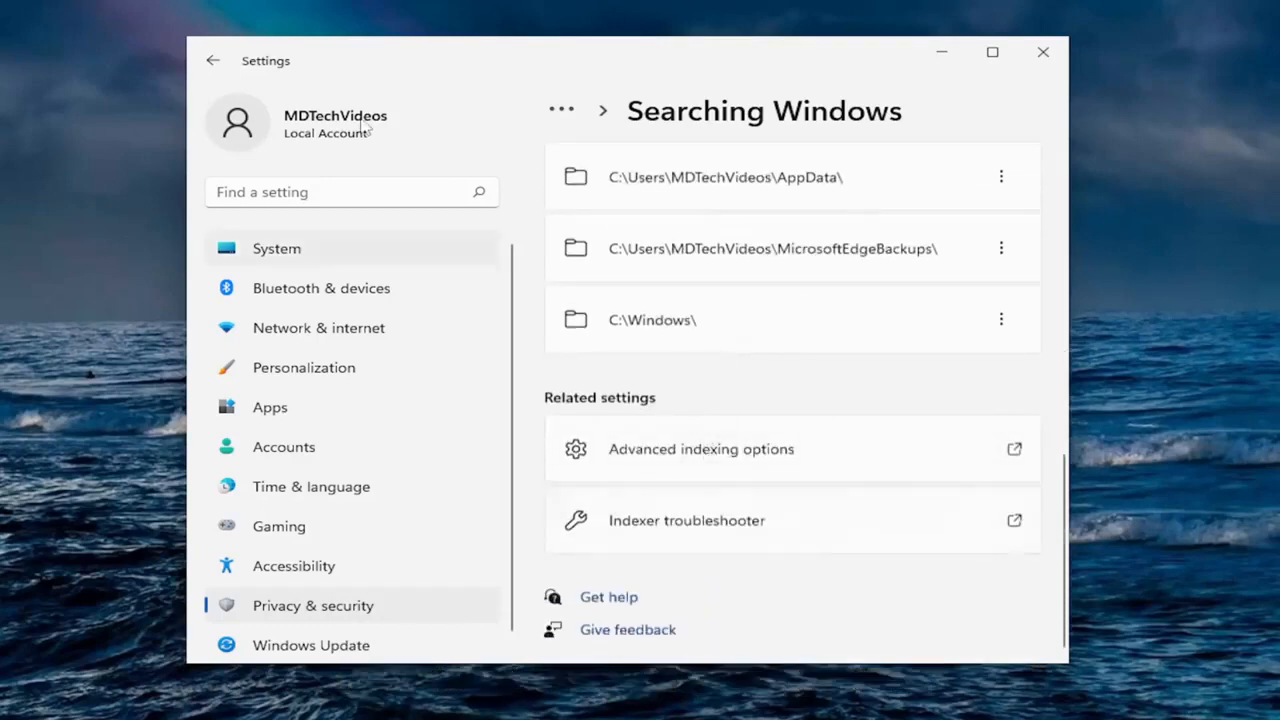
left_click(216, 64)
Step: Examine the Location app permission, including location services and per-app access, and return to the Privacy & security overview
scroll(843, 370, "down", 6)
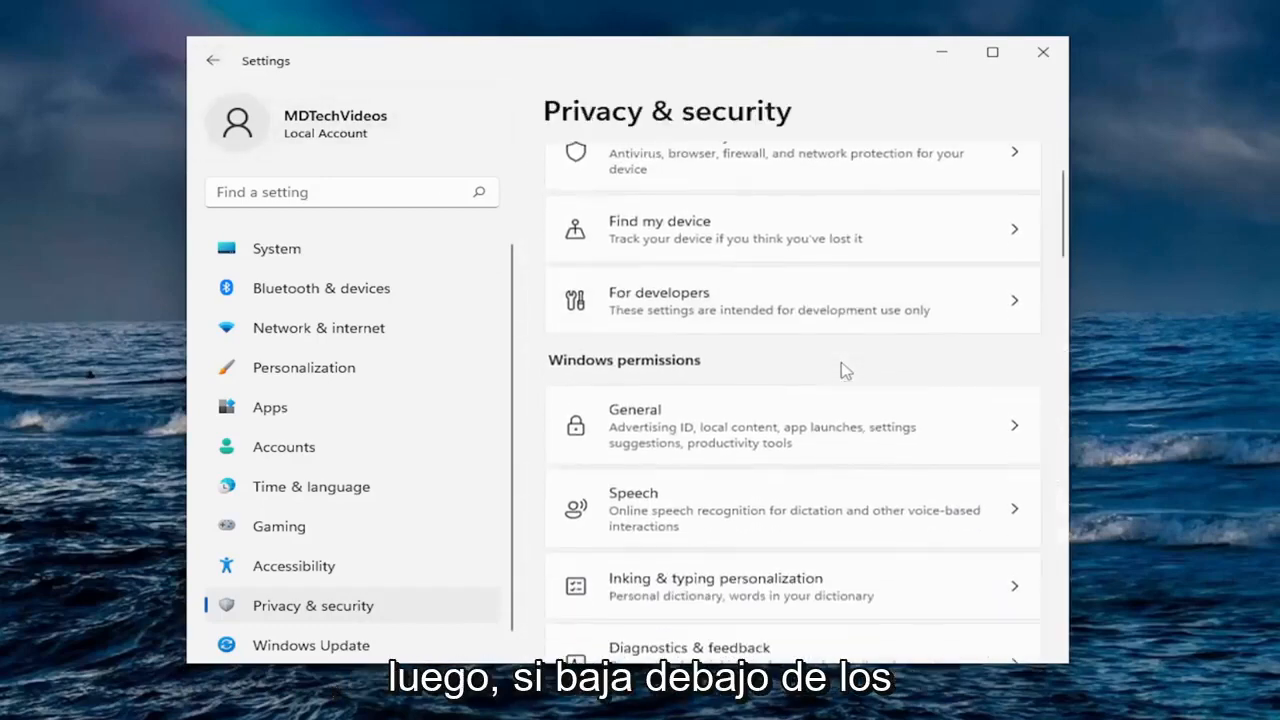
scroll(843, 372, "down", 3)
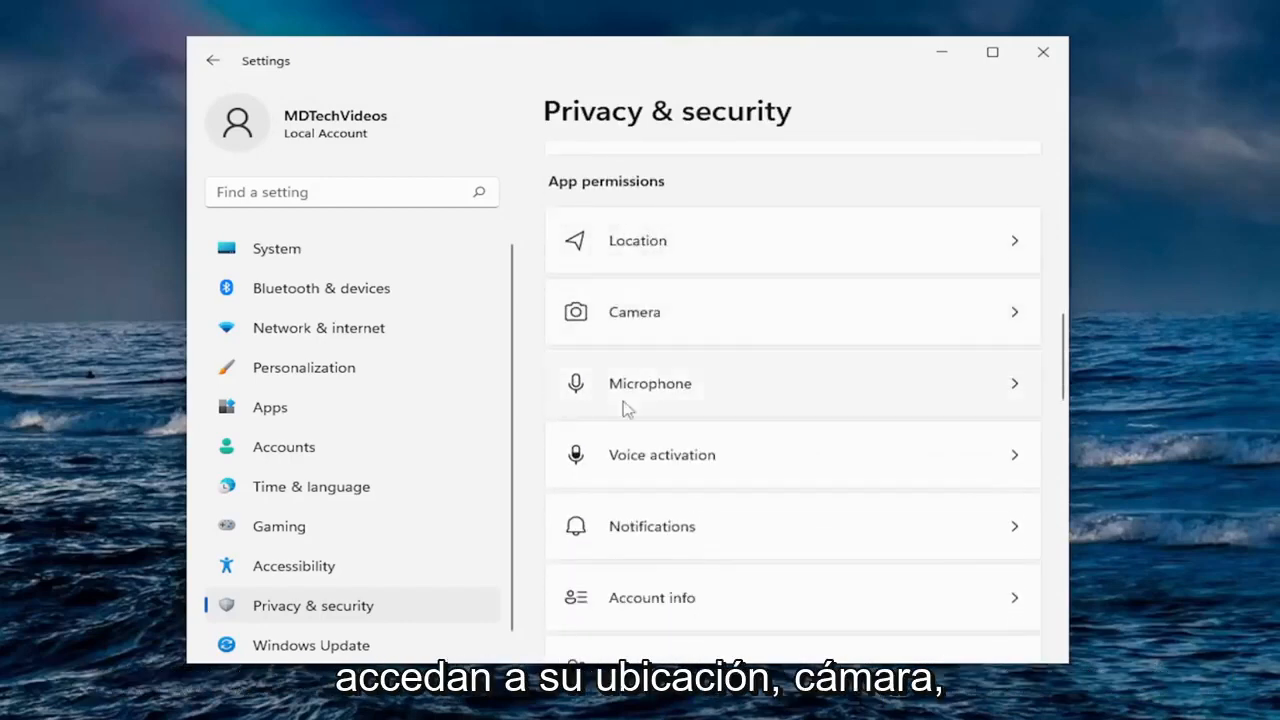
scroll(660, 390, "down", 1)
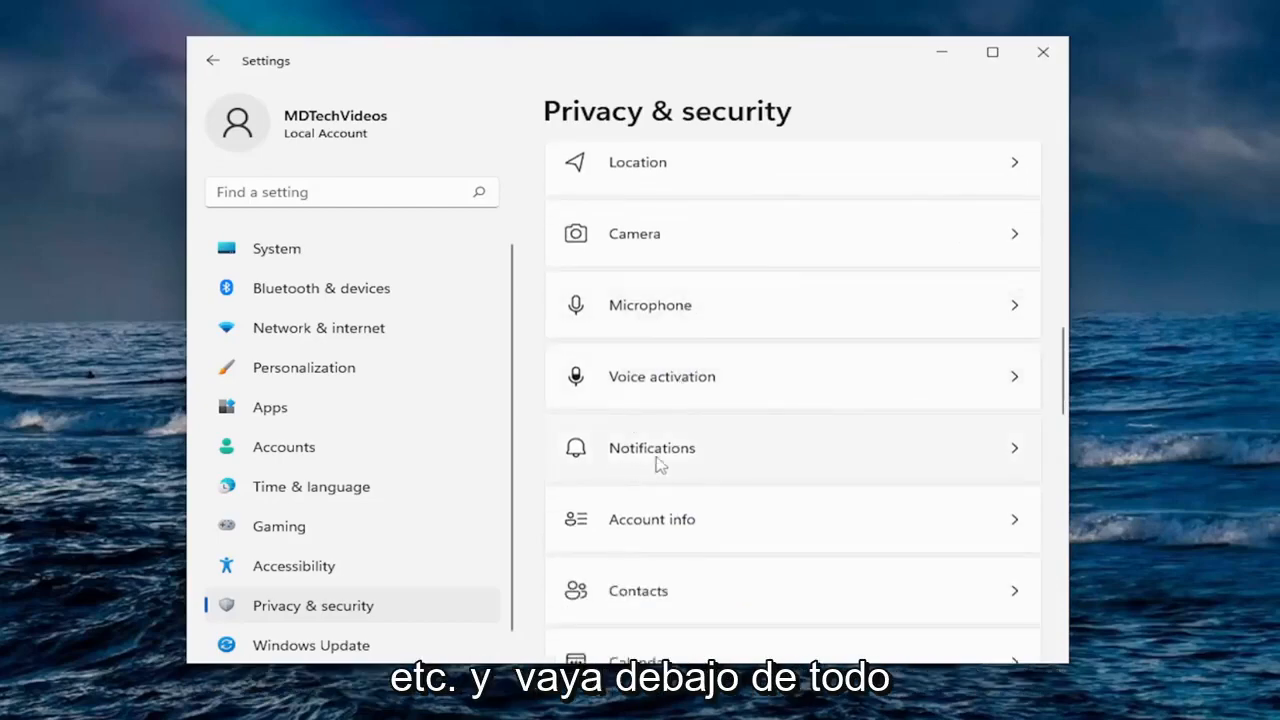
scroll(614, 250, "up", 1)
left_click(620, 244)
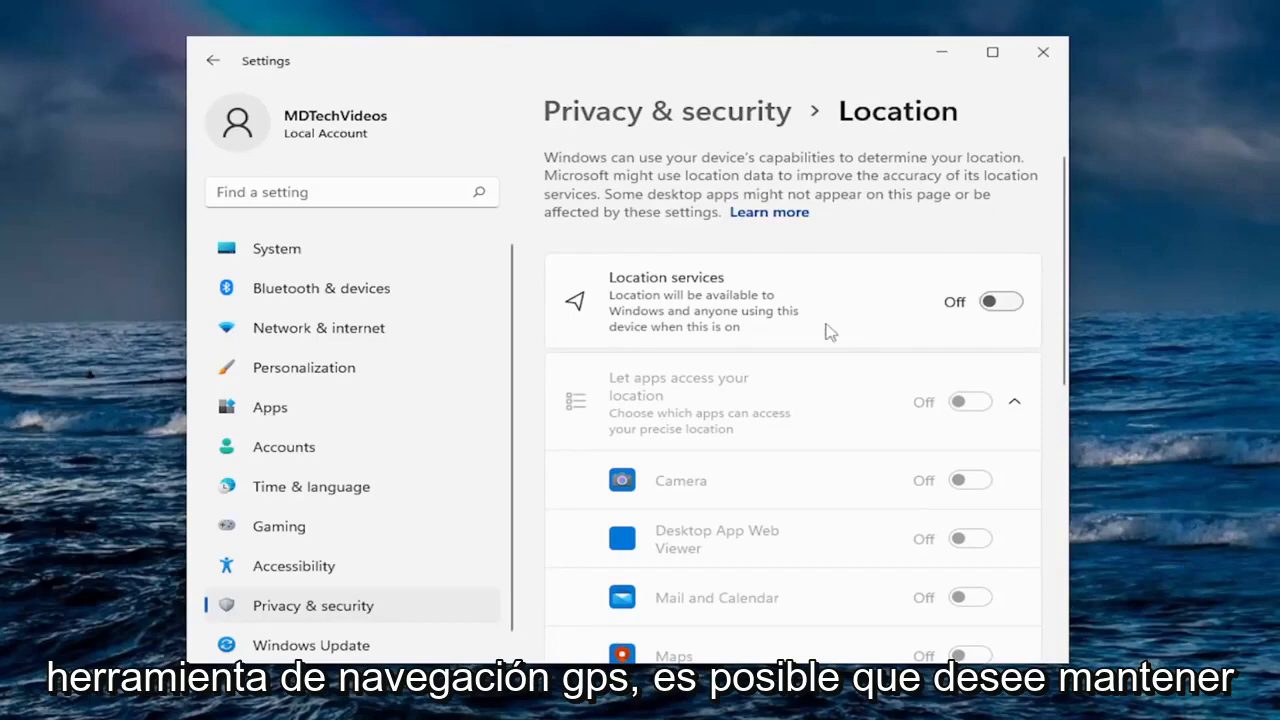
scroll(830, 332, "down", 1)
scroll(886, 263, "up", 1)
scroll(914, 309, "down", 1)
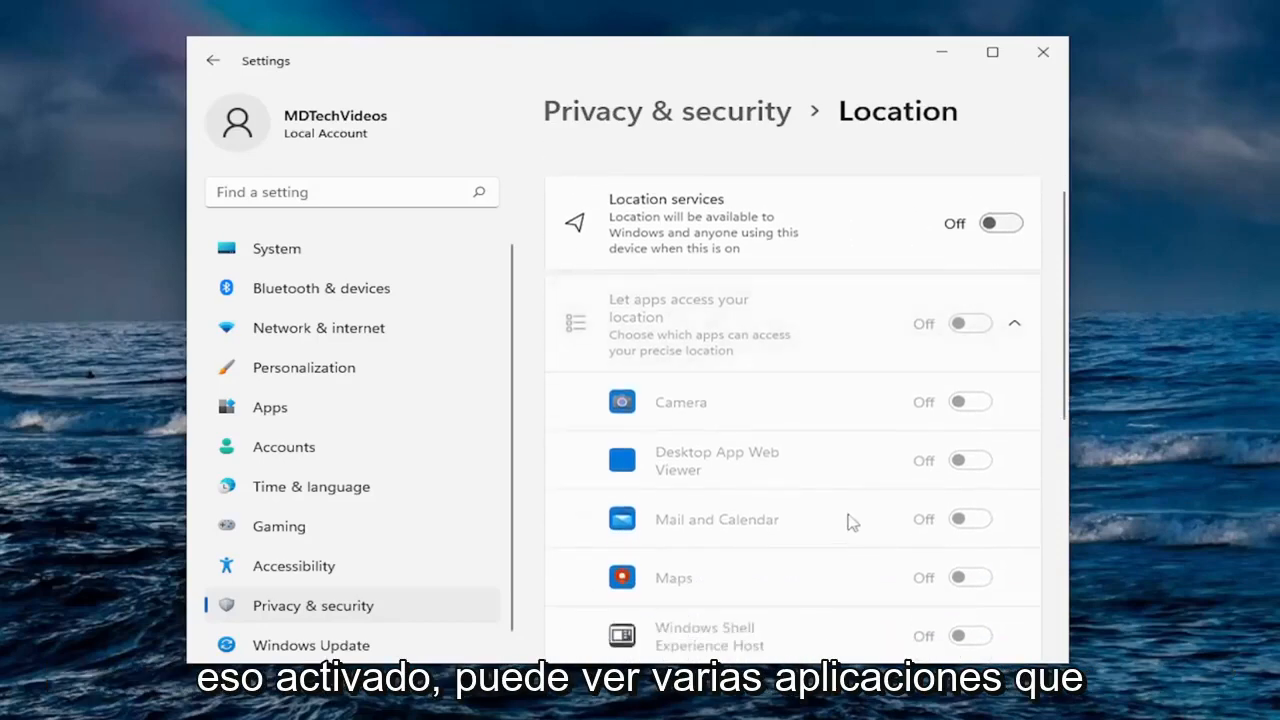
scroll(848, 521, "down", 1)
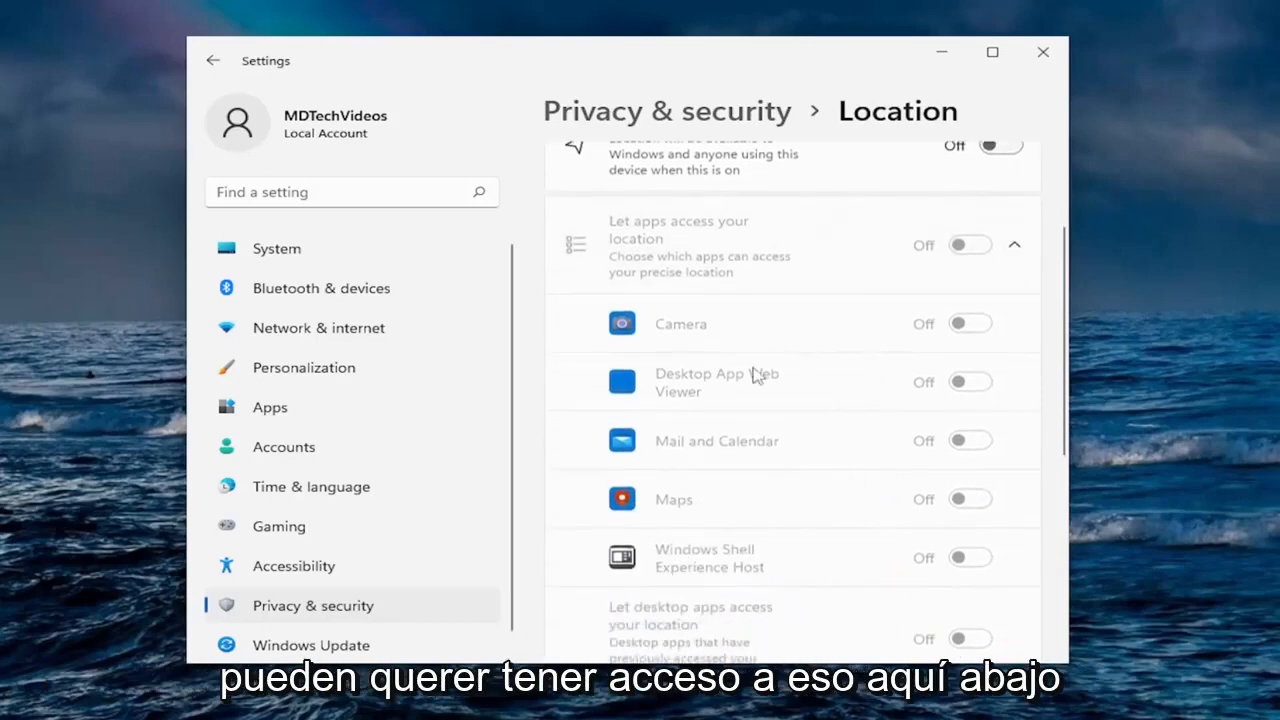
left_click(211, 60)
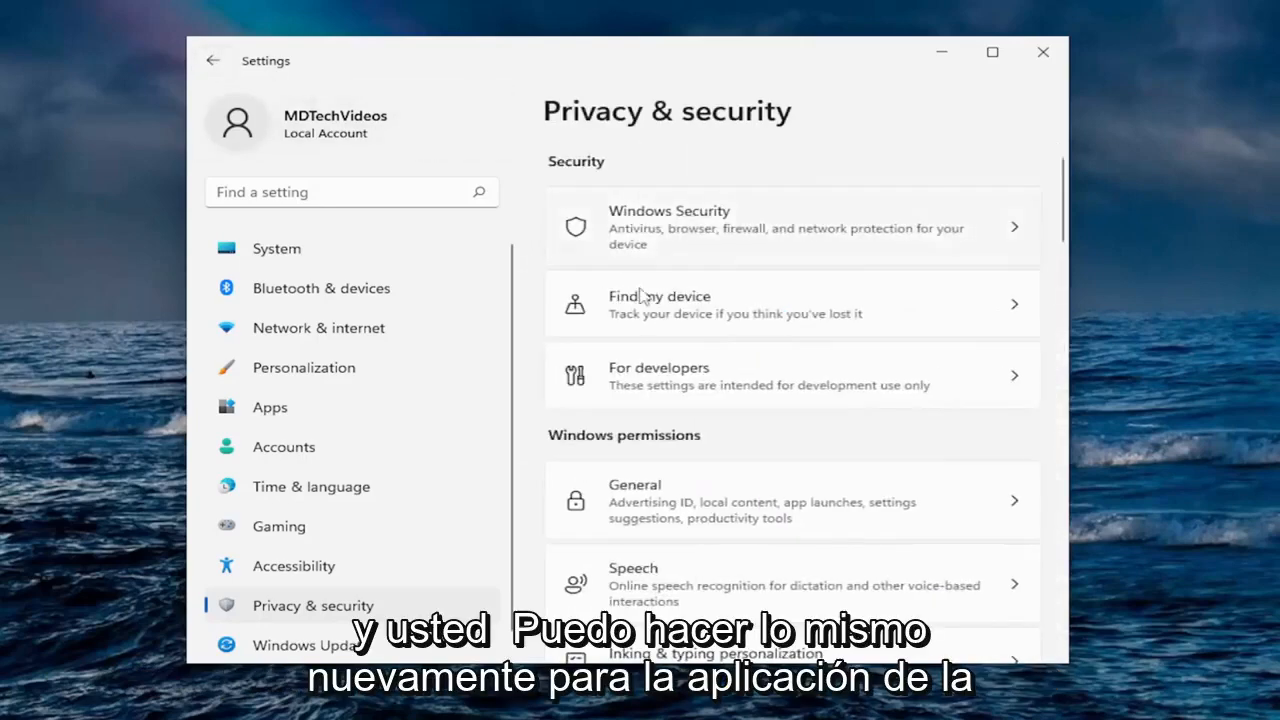
Step: Open the Camera settings under App permissions
scroll(640, 296, "down", 8)
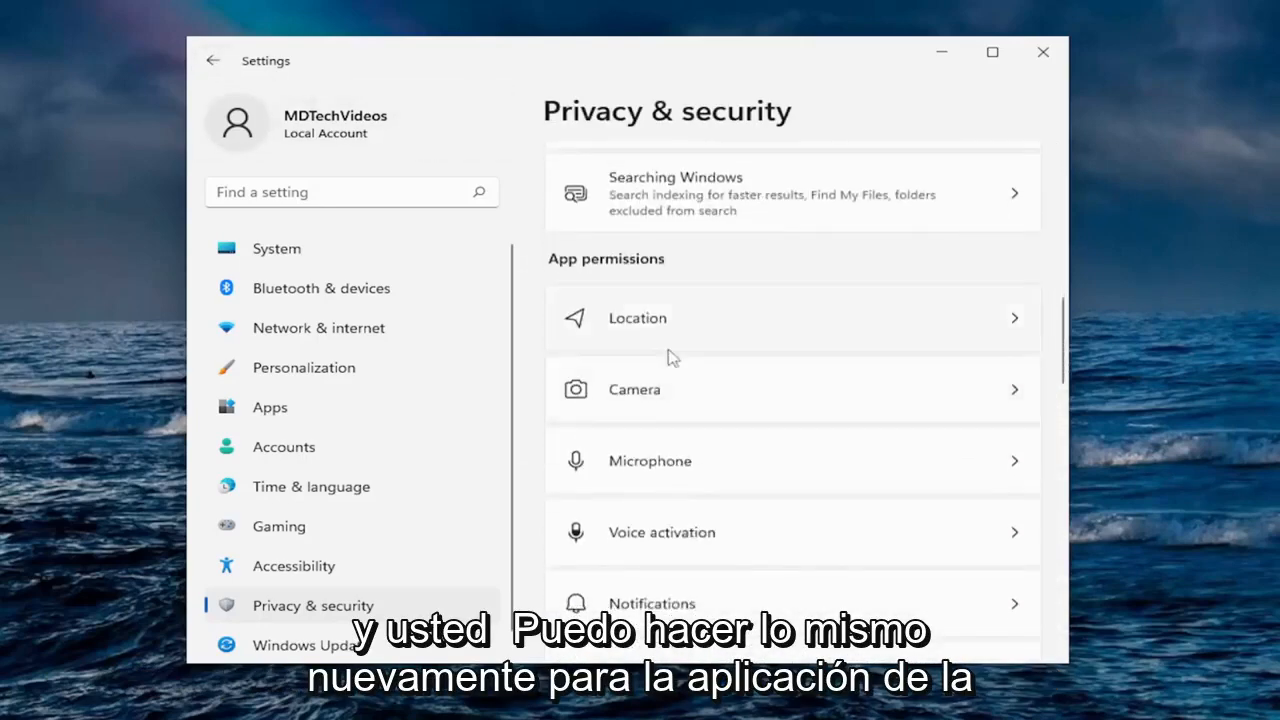
left_click(655, 390)
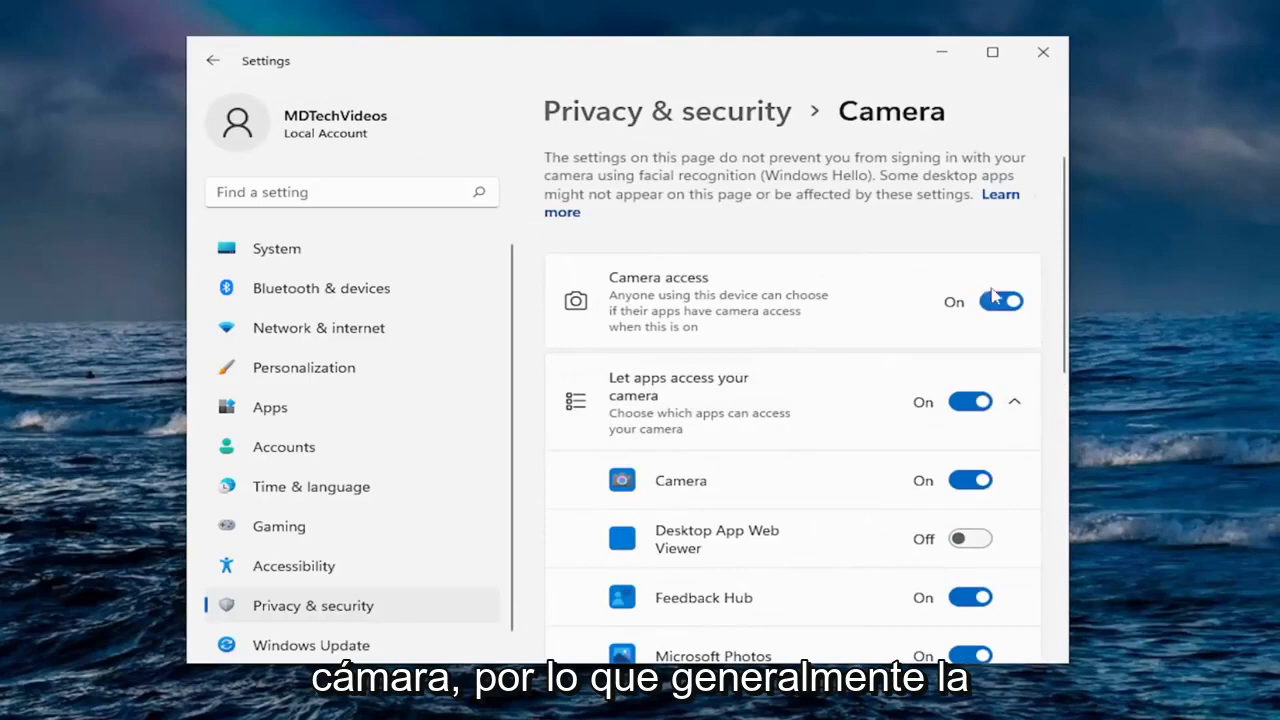
Step: Switch camera access off and back on, and do the same for letting apps access the camera
left_click(994, 296)
scroll(886, 271, "down", 3)
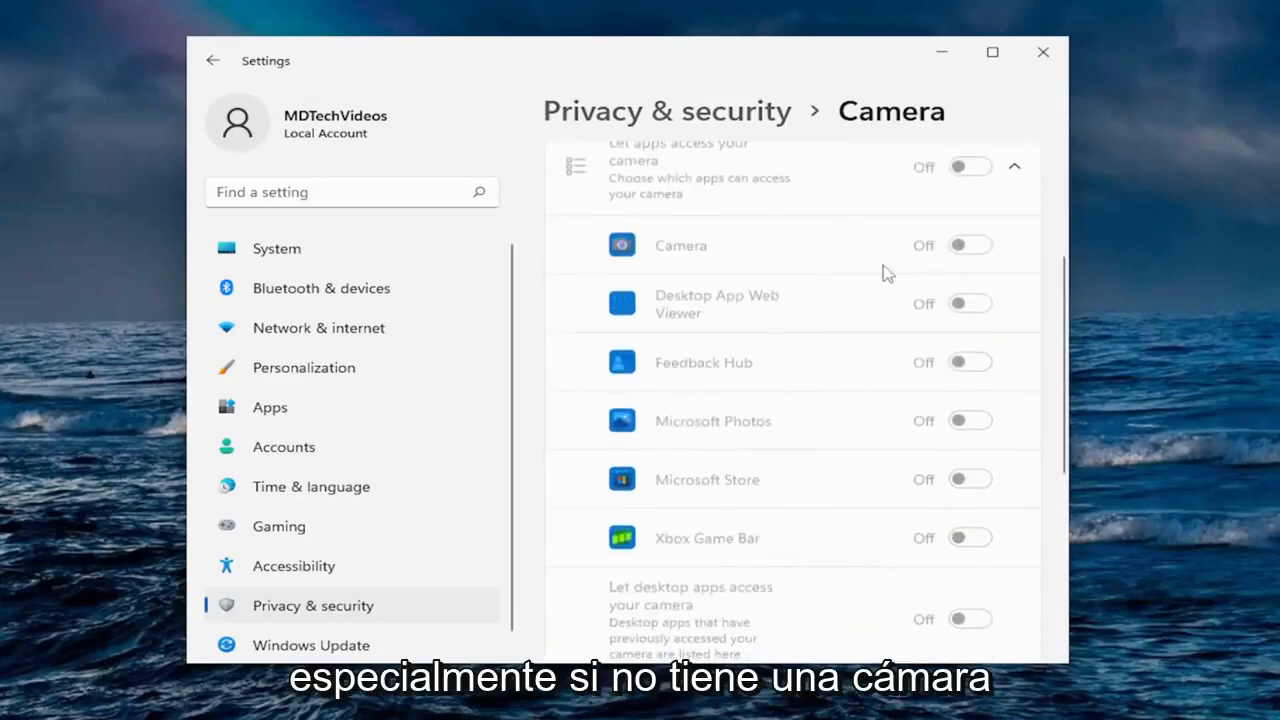
scroll(946, 326, "up", 3)
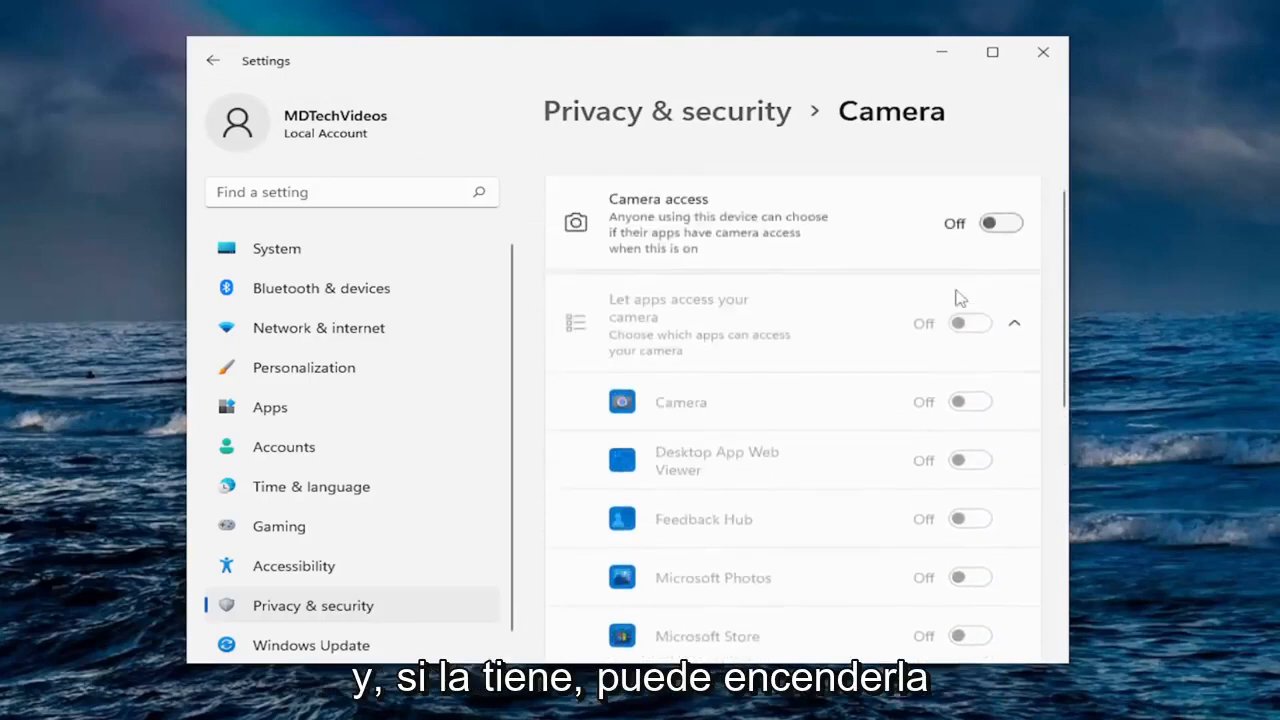
left_click(1000, 223)
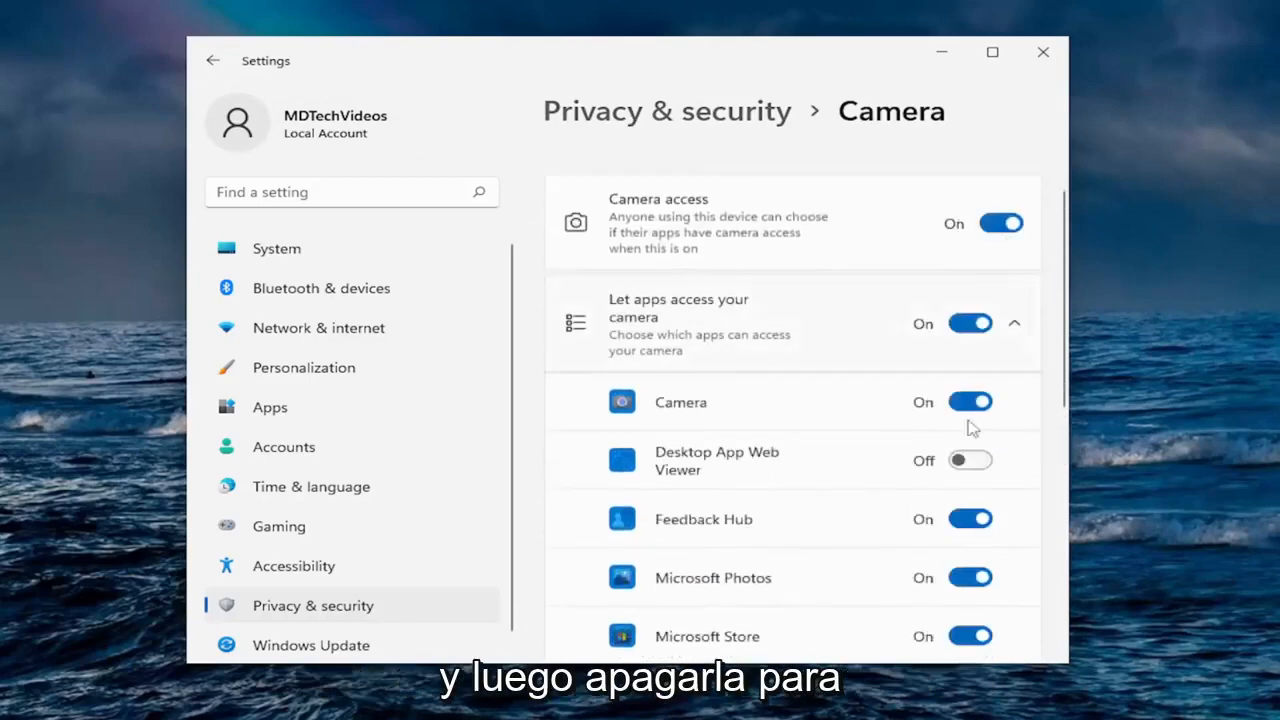
left_click(970, 323)
left_click(970, 323)
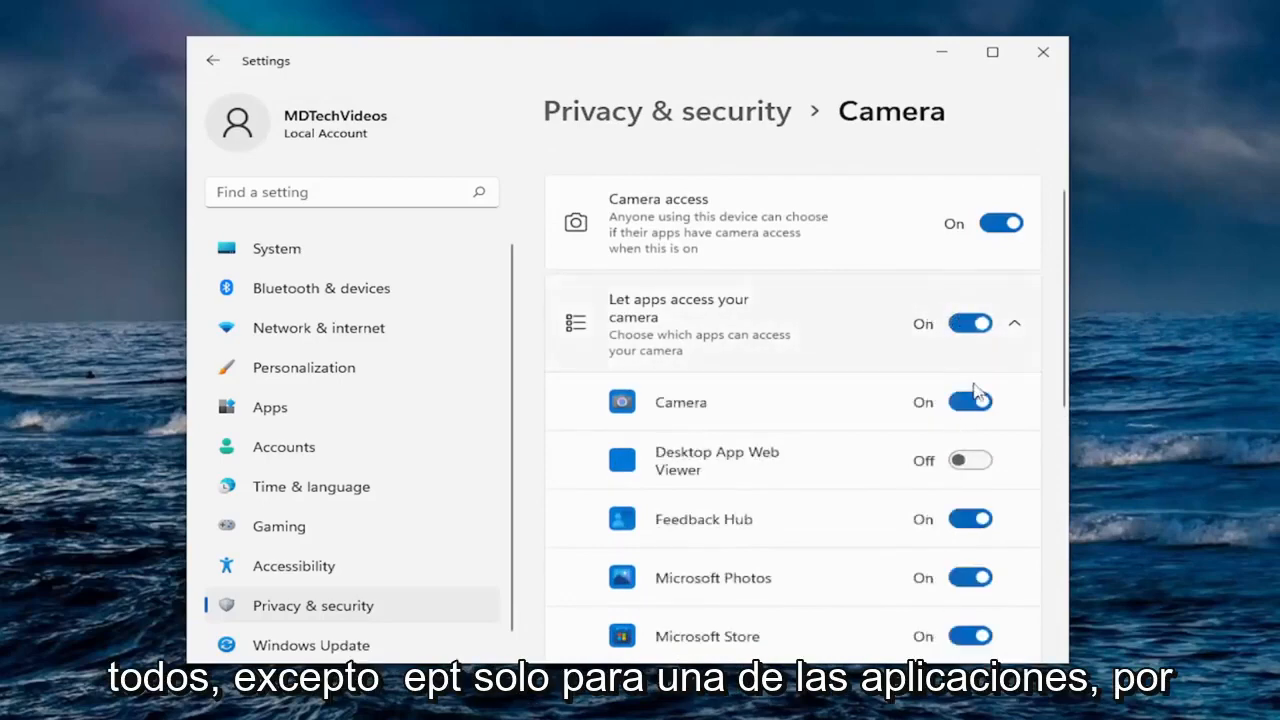
Step: Turn off camera access for Feedback Hub, Microsoft Photos, Microsoft Store, Xbox Game Bar and desktop apps, leaving the Camera app allowed
scroll(972, 395, "down", 1)
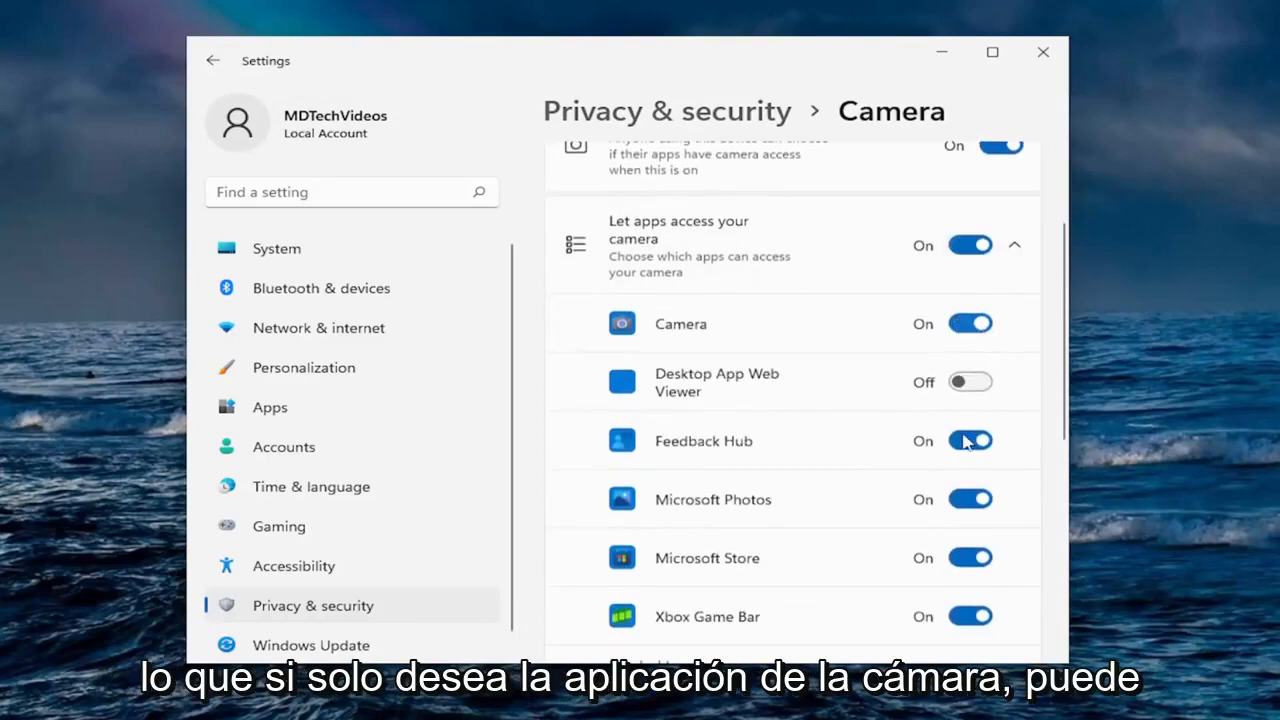
left_click(970, 440)
left_click(970, 499)
left_click(970, 616)
left_click(970, 616)
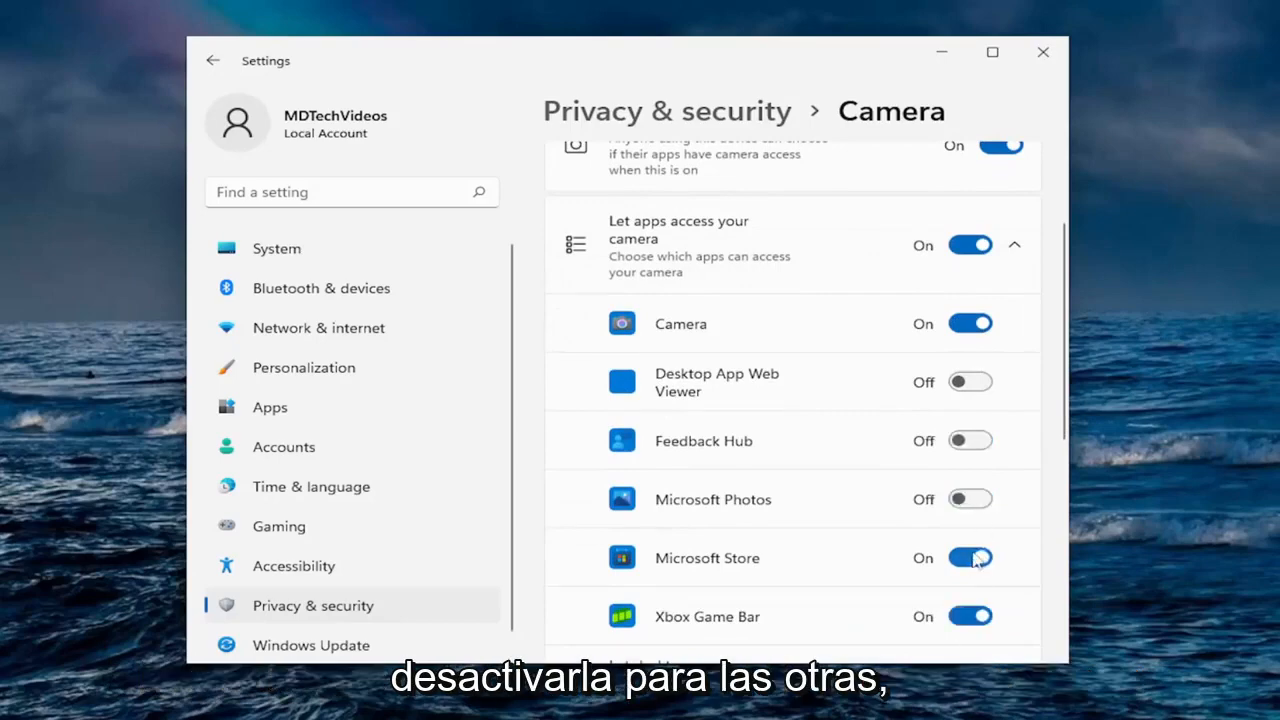
left_click(970, 558)
left_click(970, 616)
scroll(960, 540, "down", 3)
left_click(970, 540)
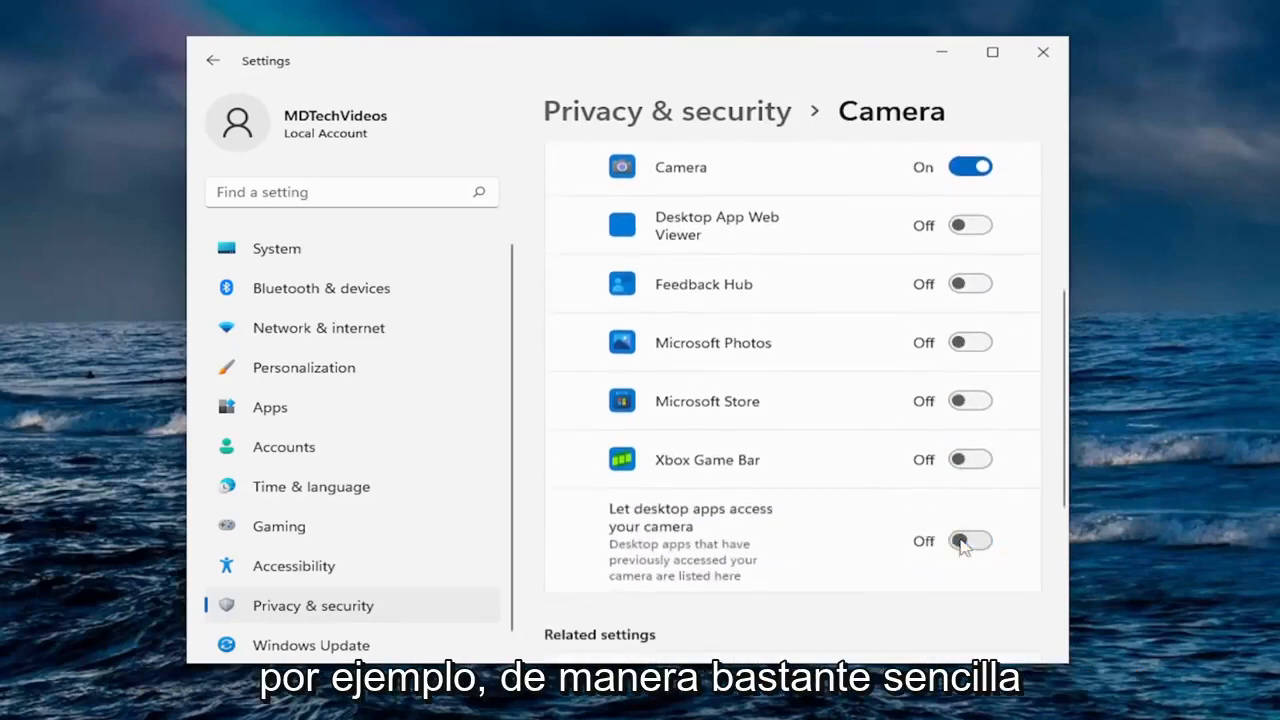
Step: Leave the Camera settings, open the Microphone app permission and turn off microphone access
scroll(929, 423, "up", 4)
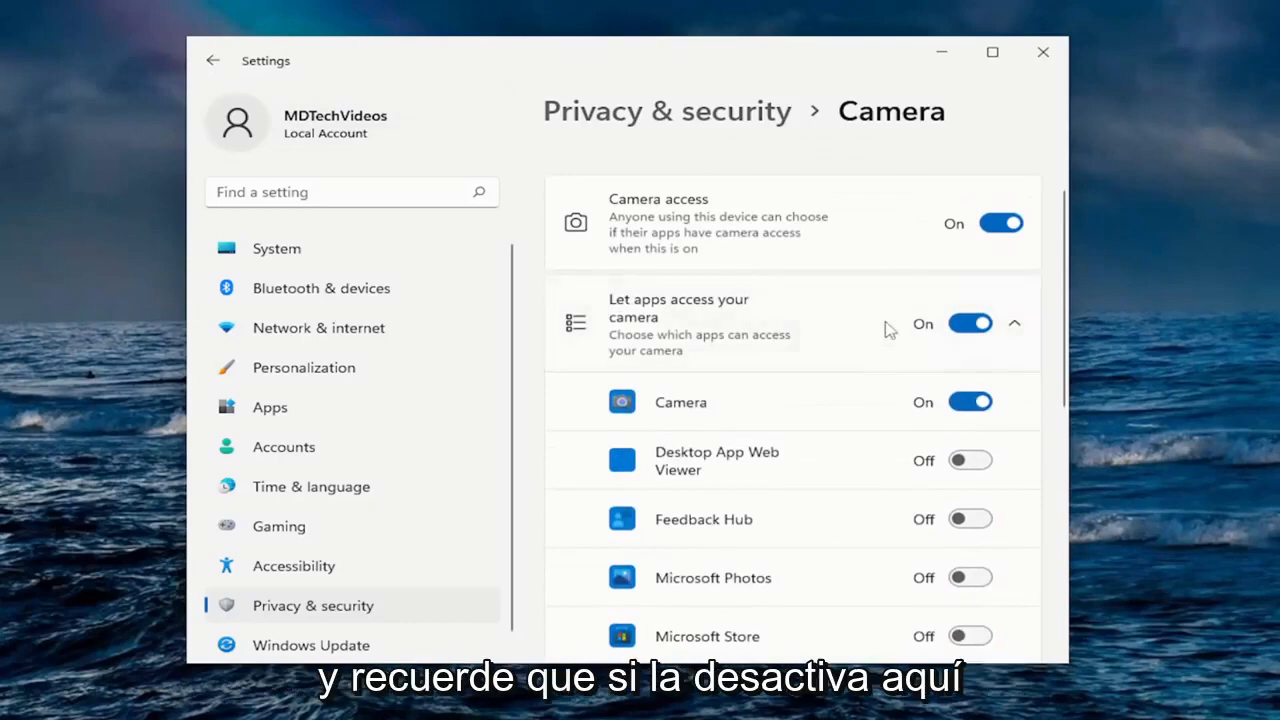
scroll(886, 329, "up", 1)
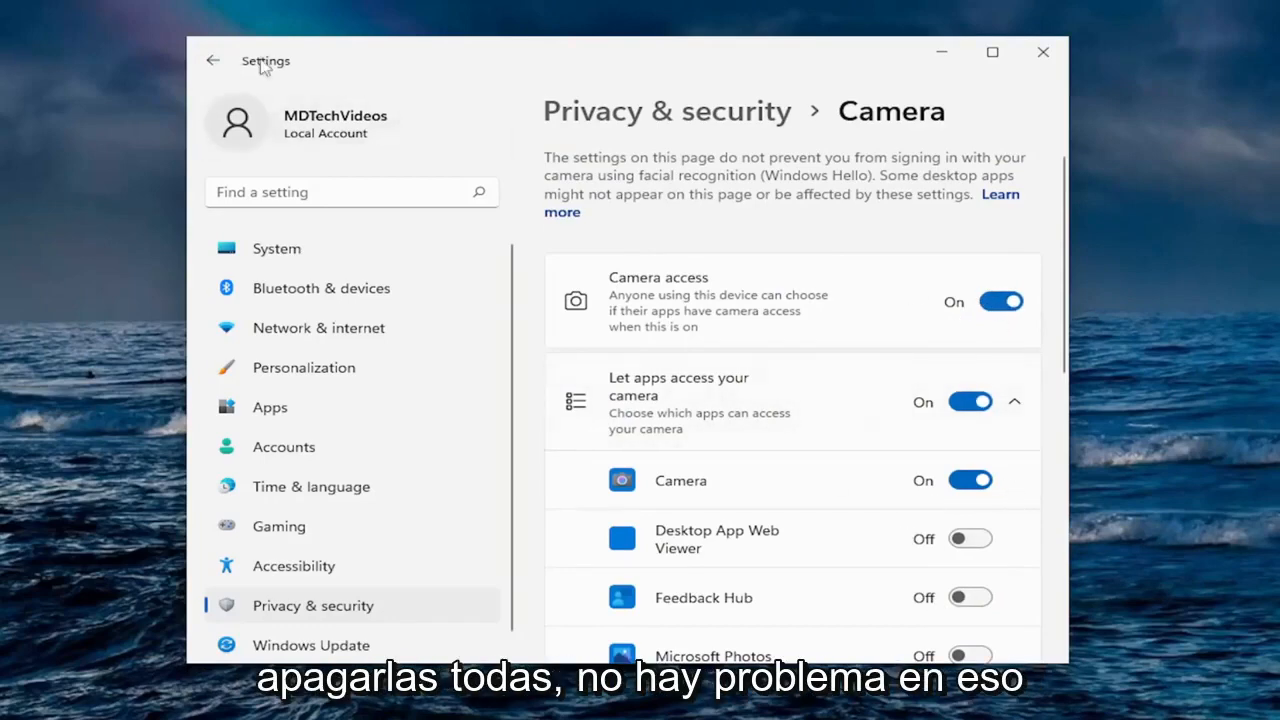
left_click(212, 61)
scroll(870, 420, "down", 3)
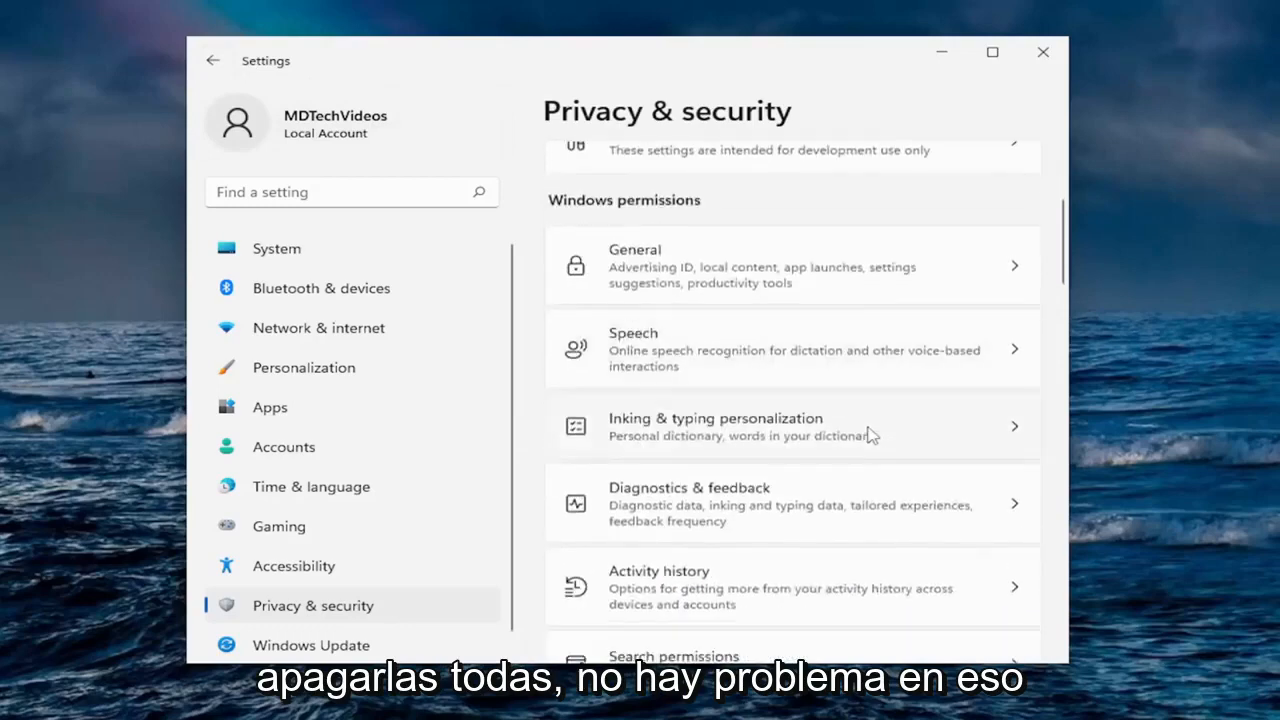
scroll(870, 435, "down", 6)
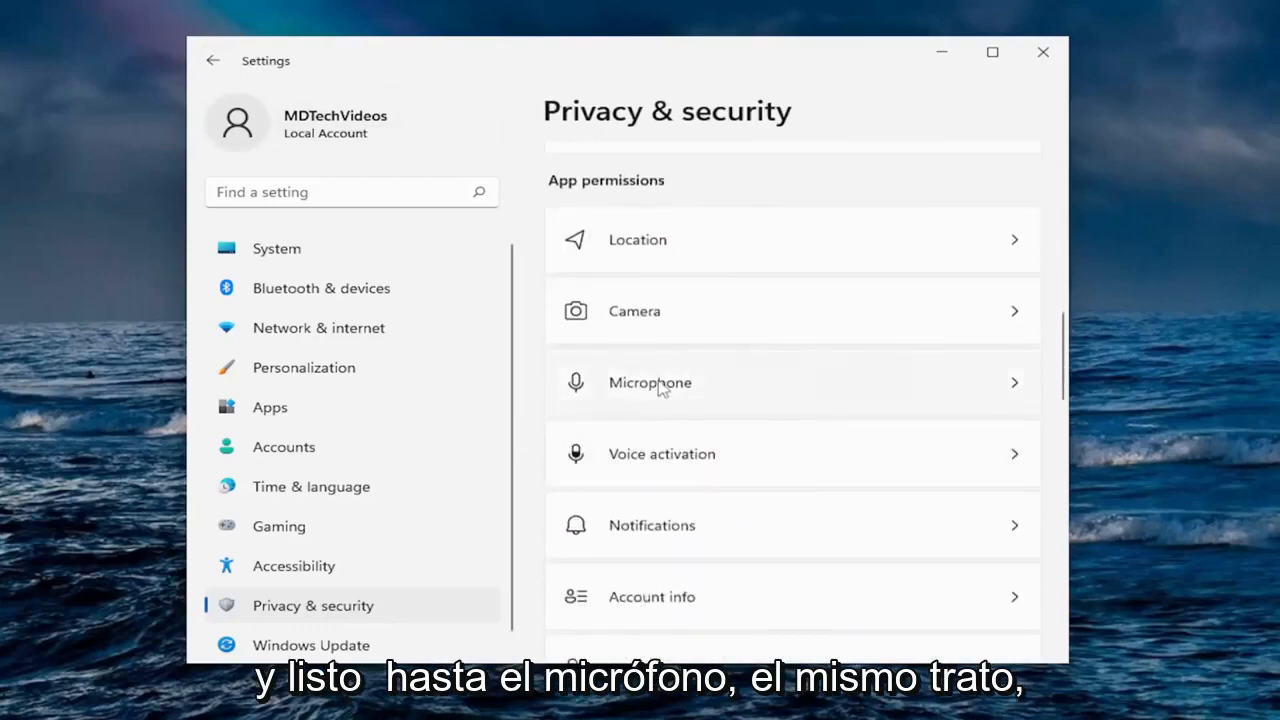
left_click(659, 388)
left_click(1003, 283)
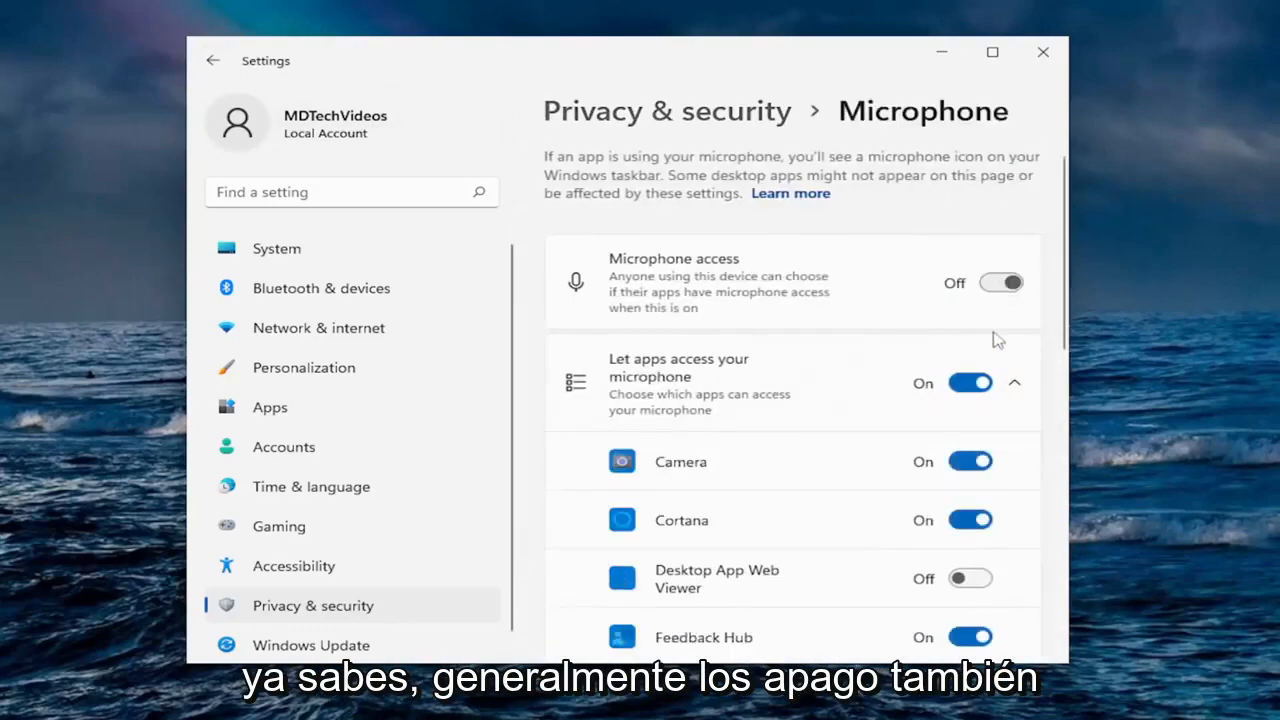
Step: Open the Notifications app permission and turn off notification access for the device
left_click(213, 60)
scroll(809, 386, "down", 6)
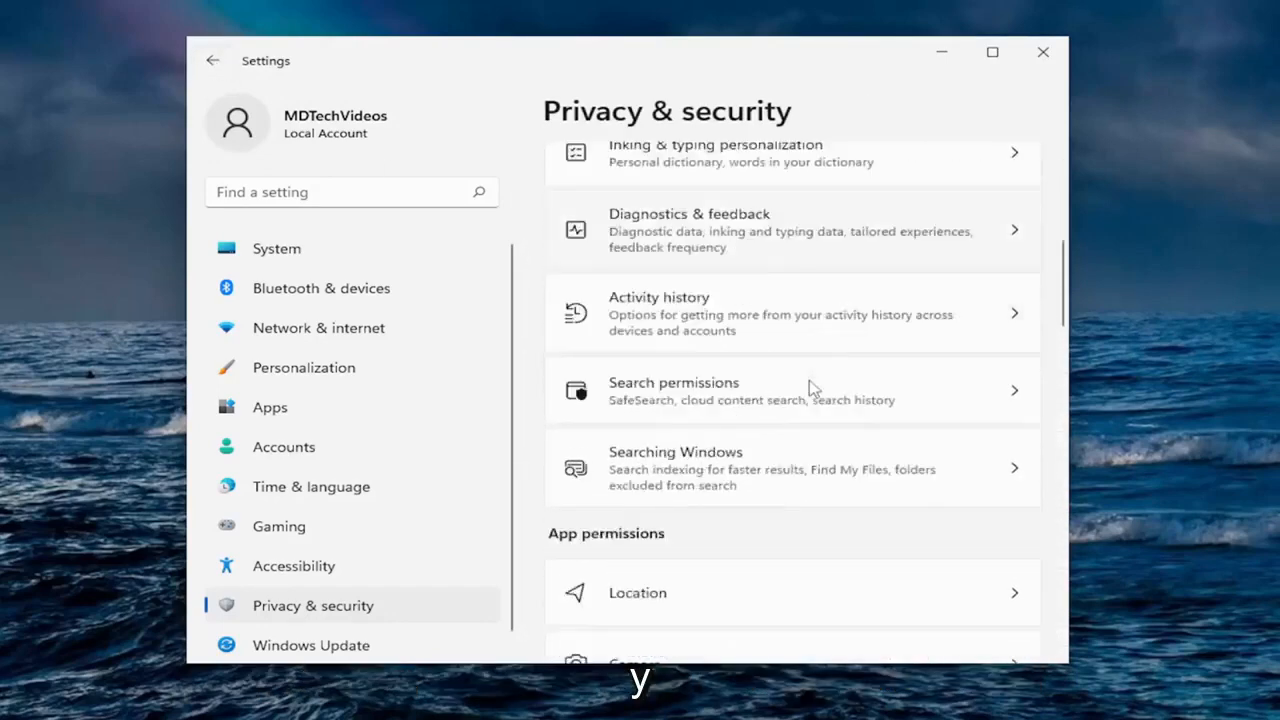
scroll(809, 386, "down", 5)
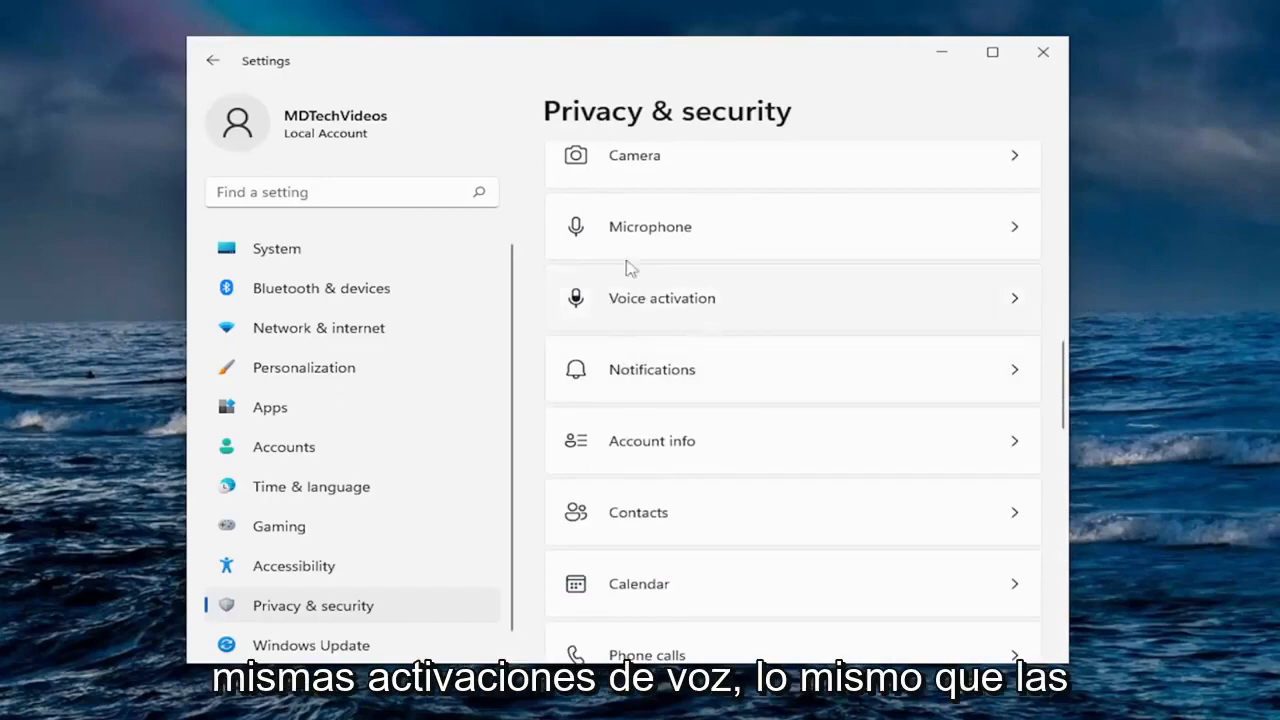
left_click(731, 388)
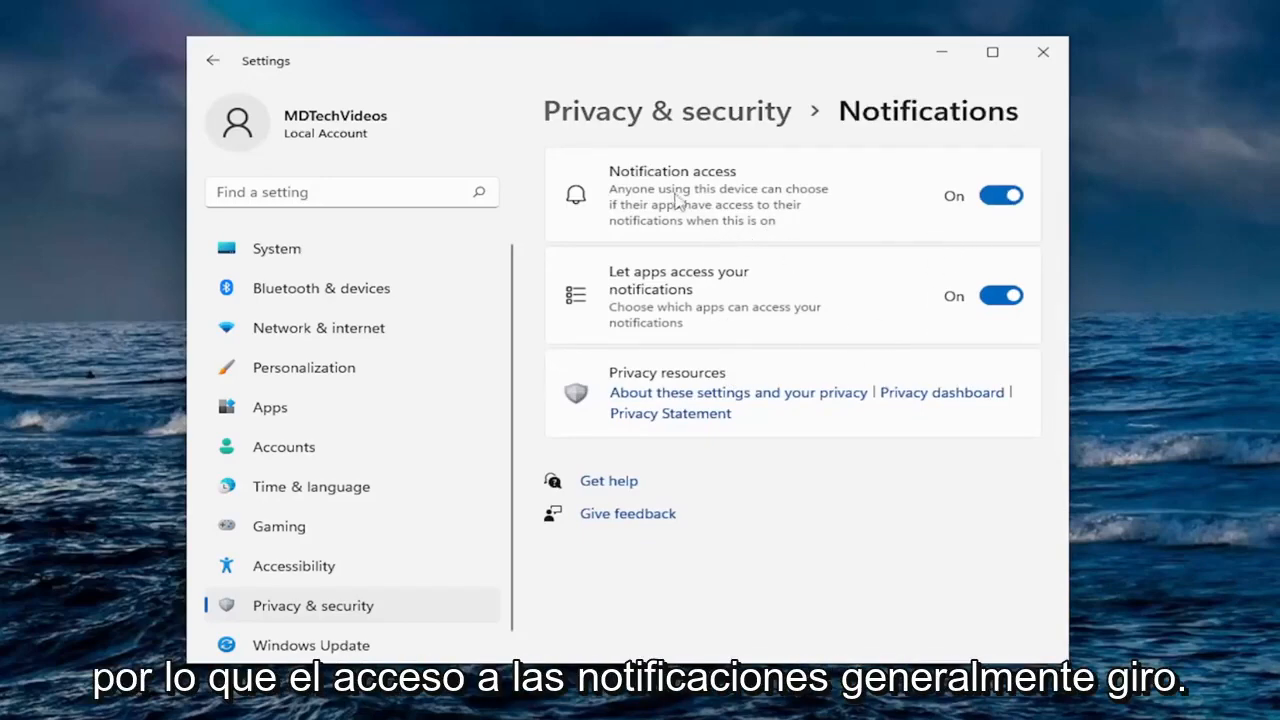
left_click(1000, 196)
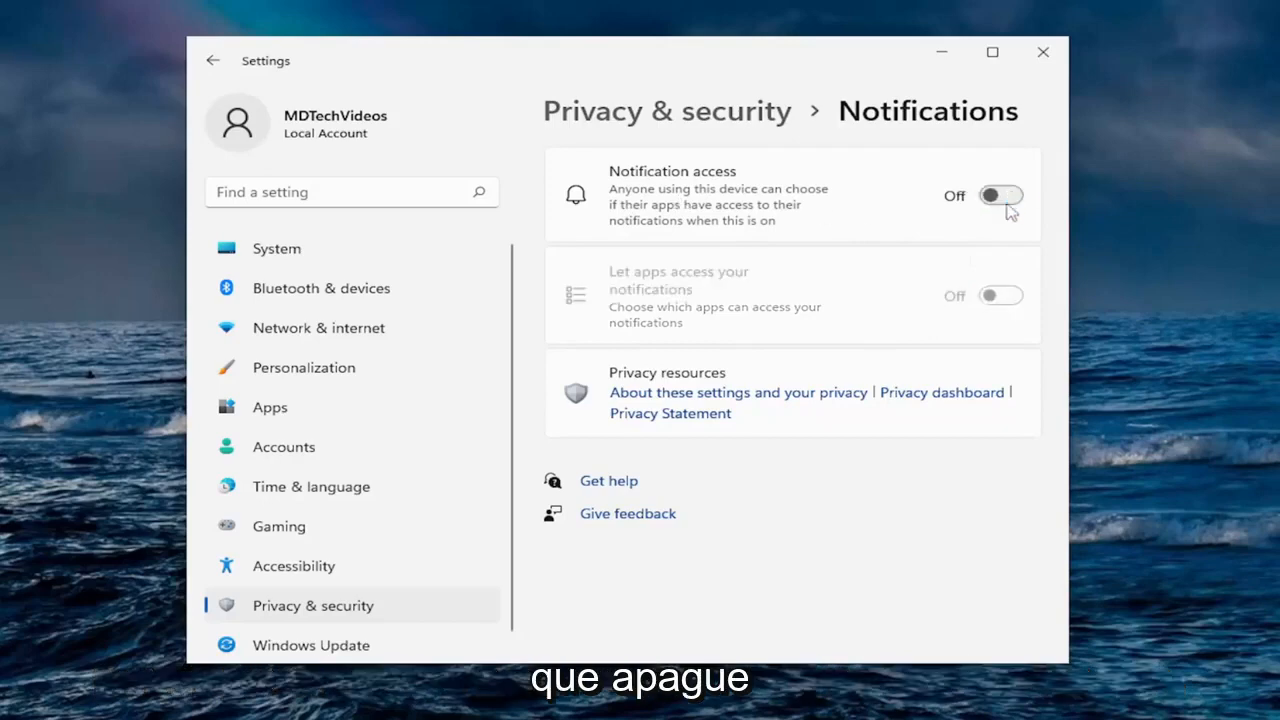
Step: Open the Account info app permission and turn off account info access
left_click(213, 61)
scroll(737, 386, "down", 15)
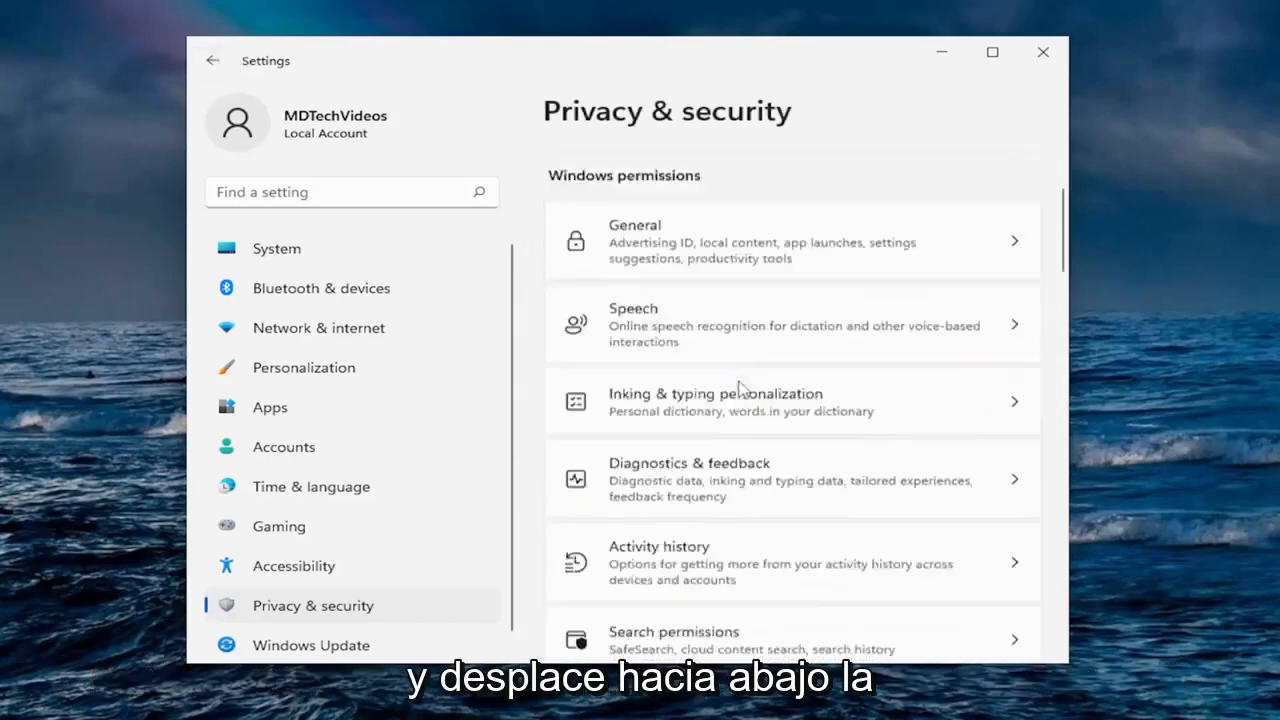
scroll(729, 386, "down", 1)
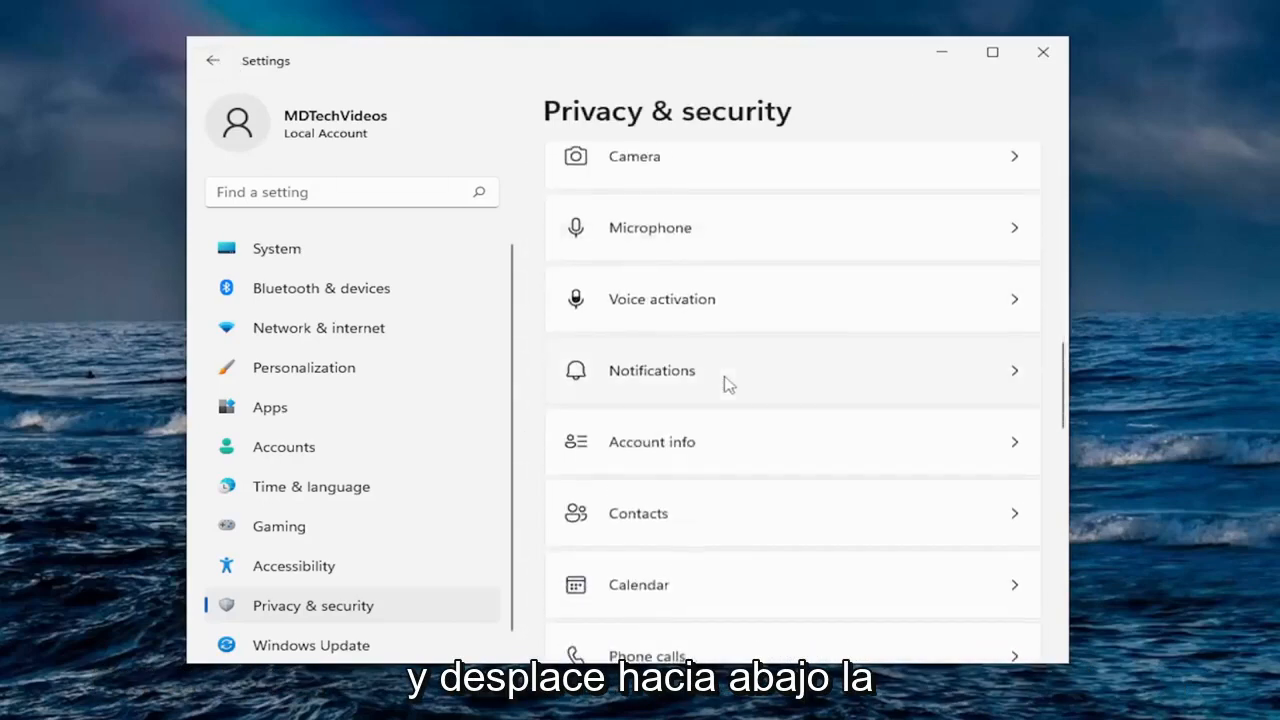
left_click(697, 447)
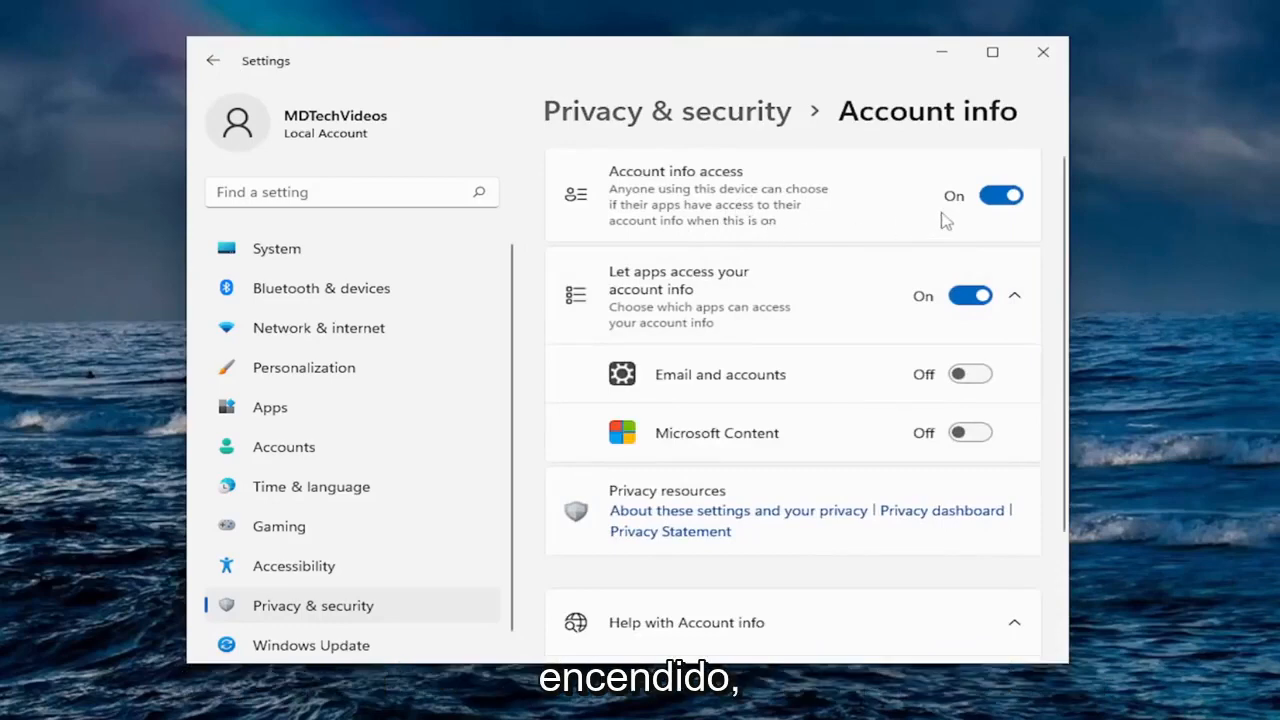
left_click(1000, 196)
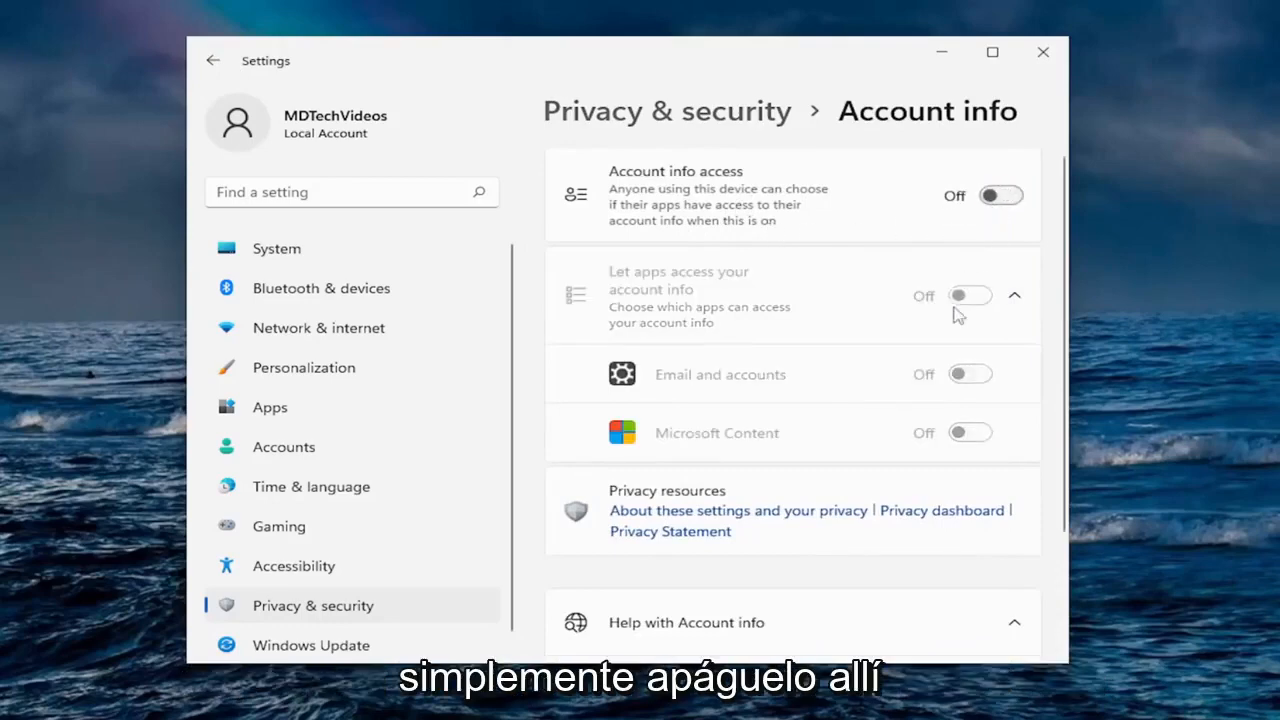
Step: Open the Contacts app permission and turn off contacts access
left_click(213, 61)
scroll(825, 410, "down", 8)
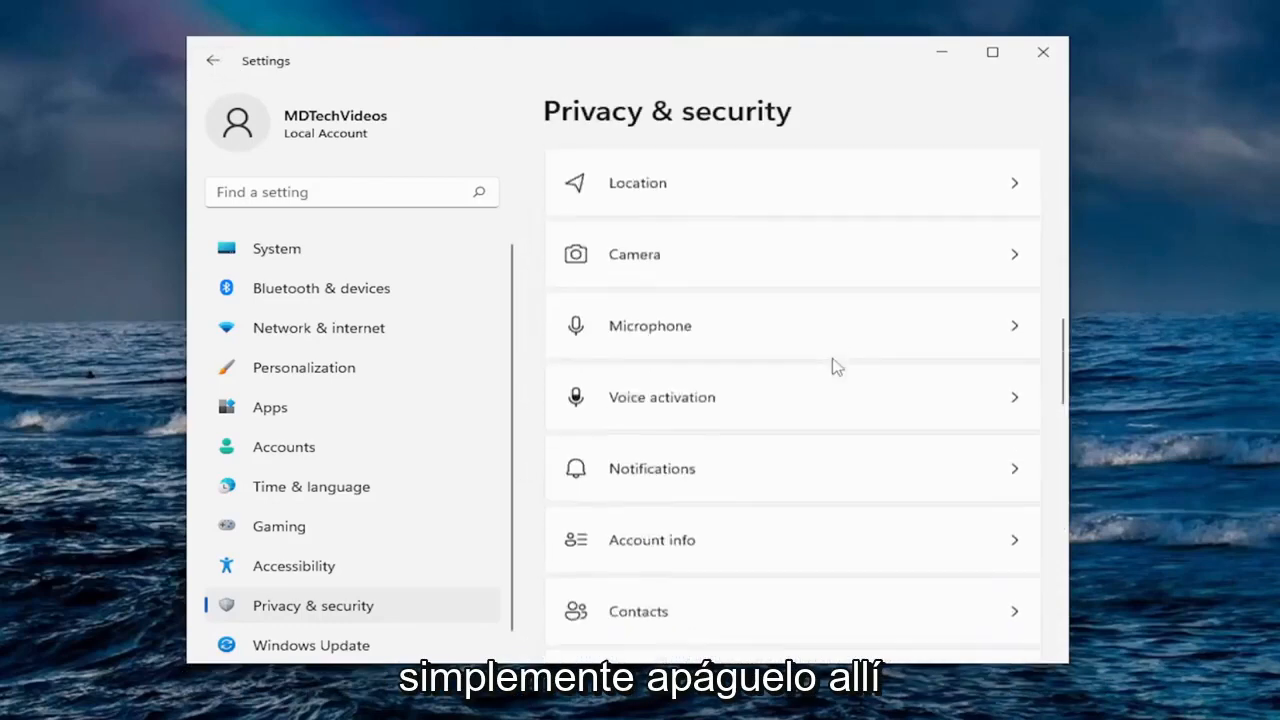
scroll(817, 372, "down", 3)
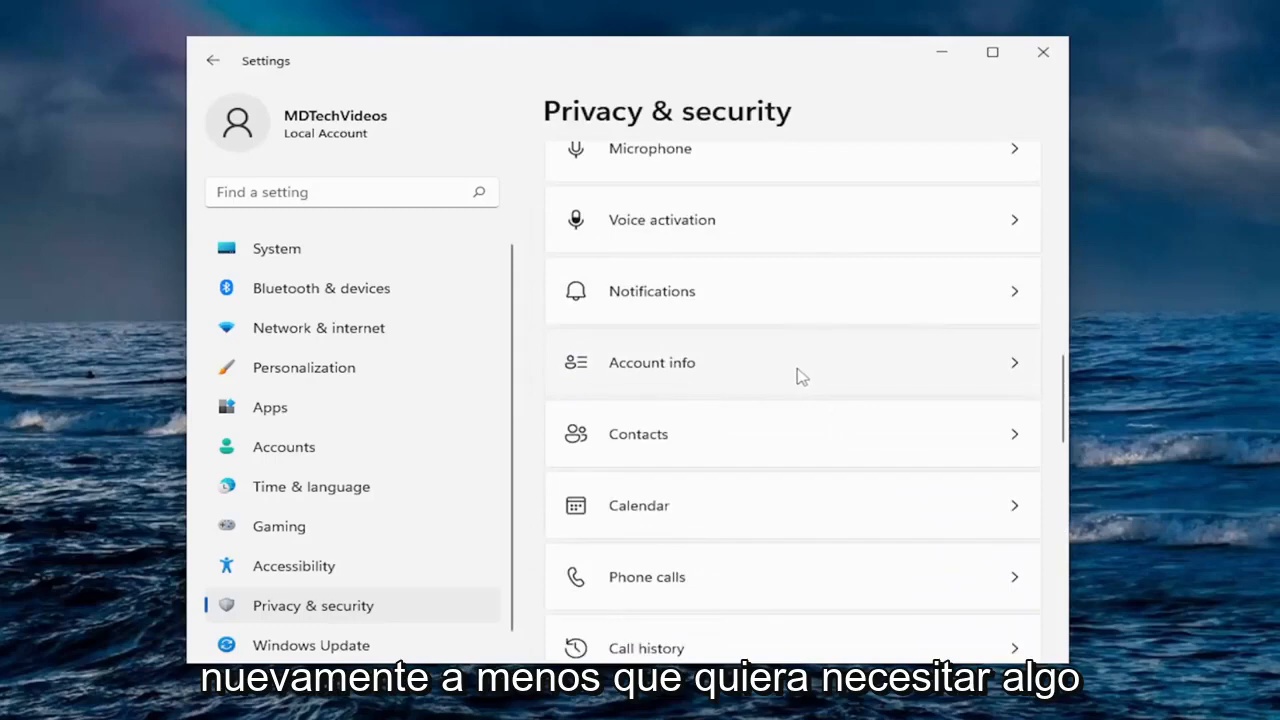
scroll(800, 374, "down", 3)
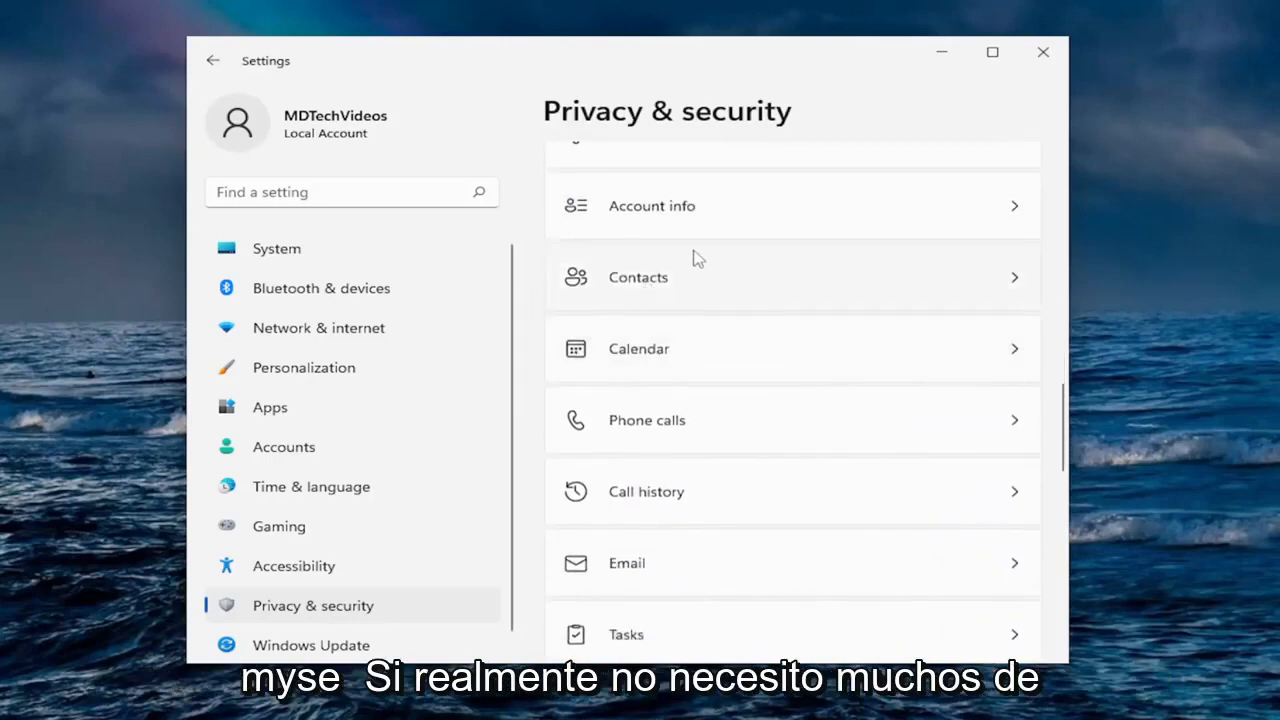
left_click(682, 282)
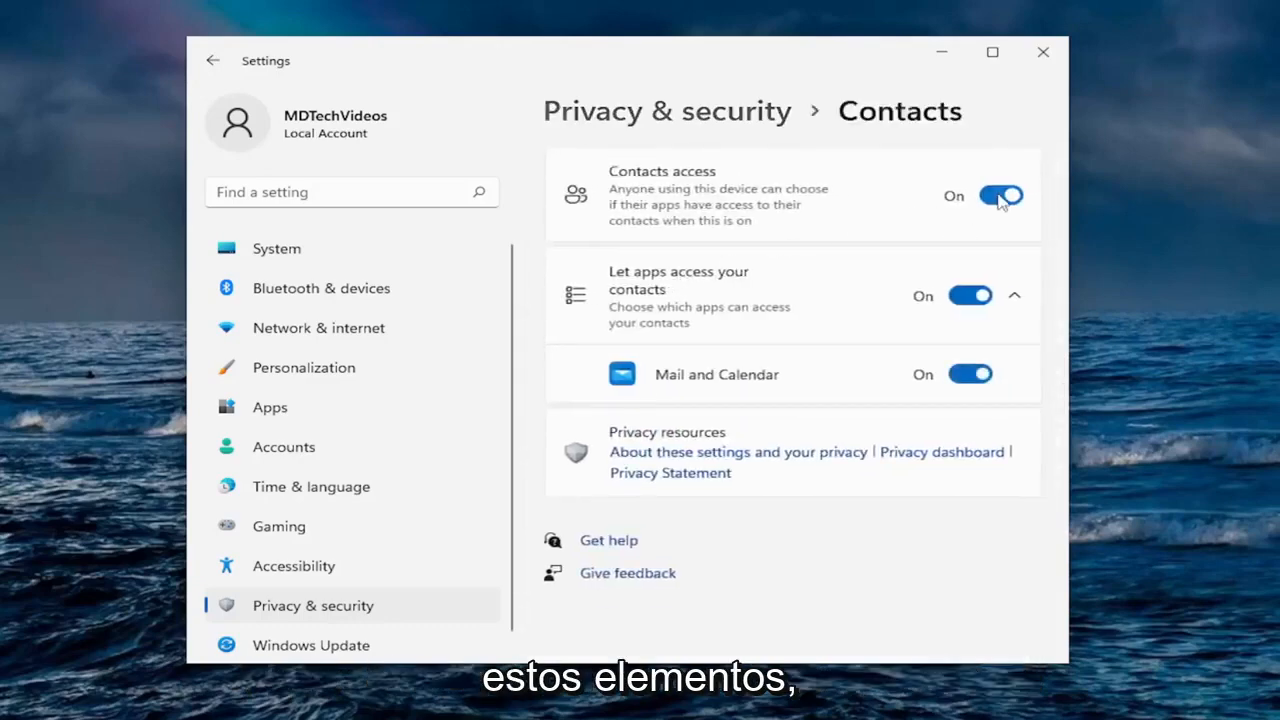
left_click(986, 199)
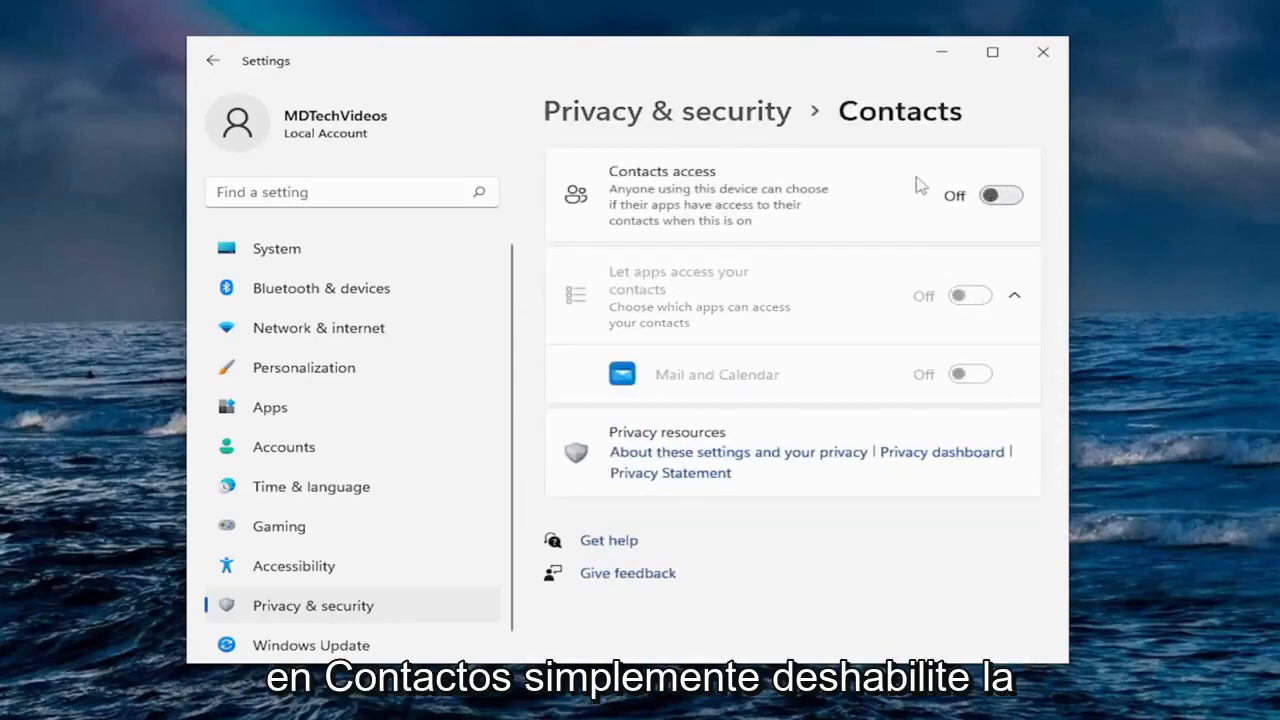
Step: Return to the app permissions list, open Calendar and turn off calendar access
scroll(717, 445, "down", 10)
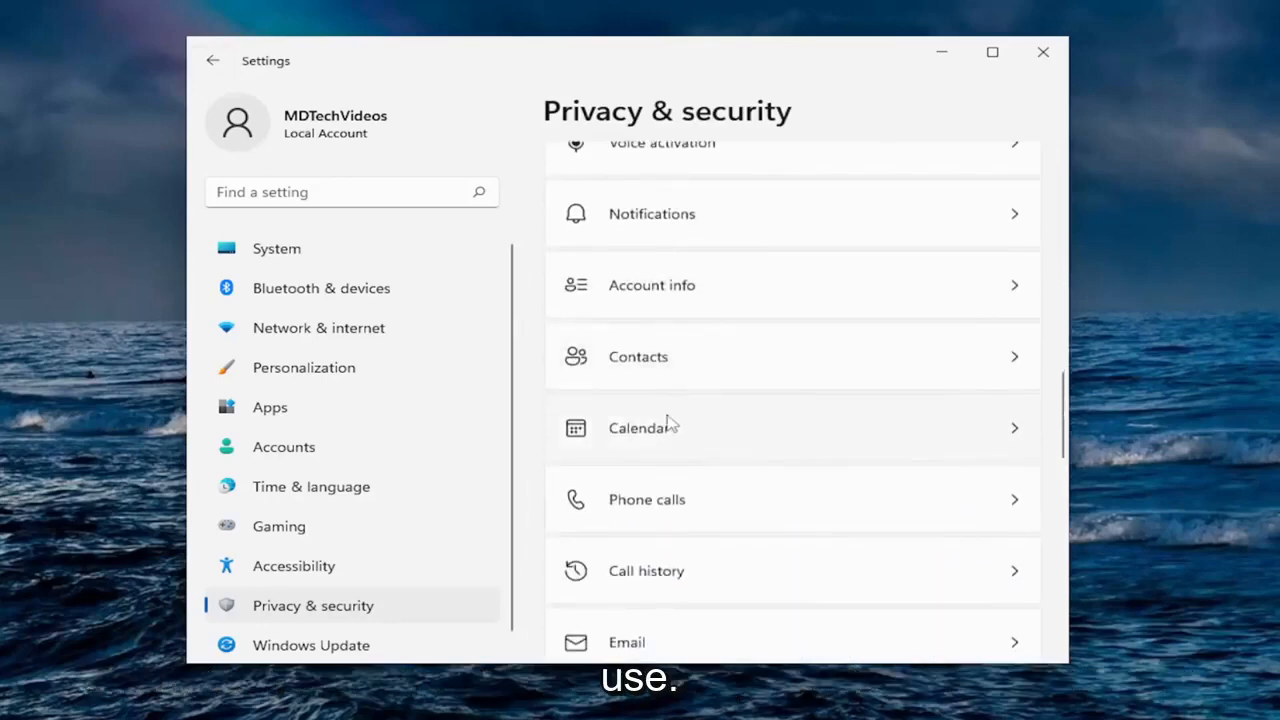
left_click(680, 427)
left_click(1001, 195)
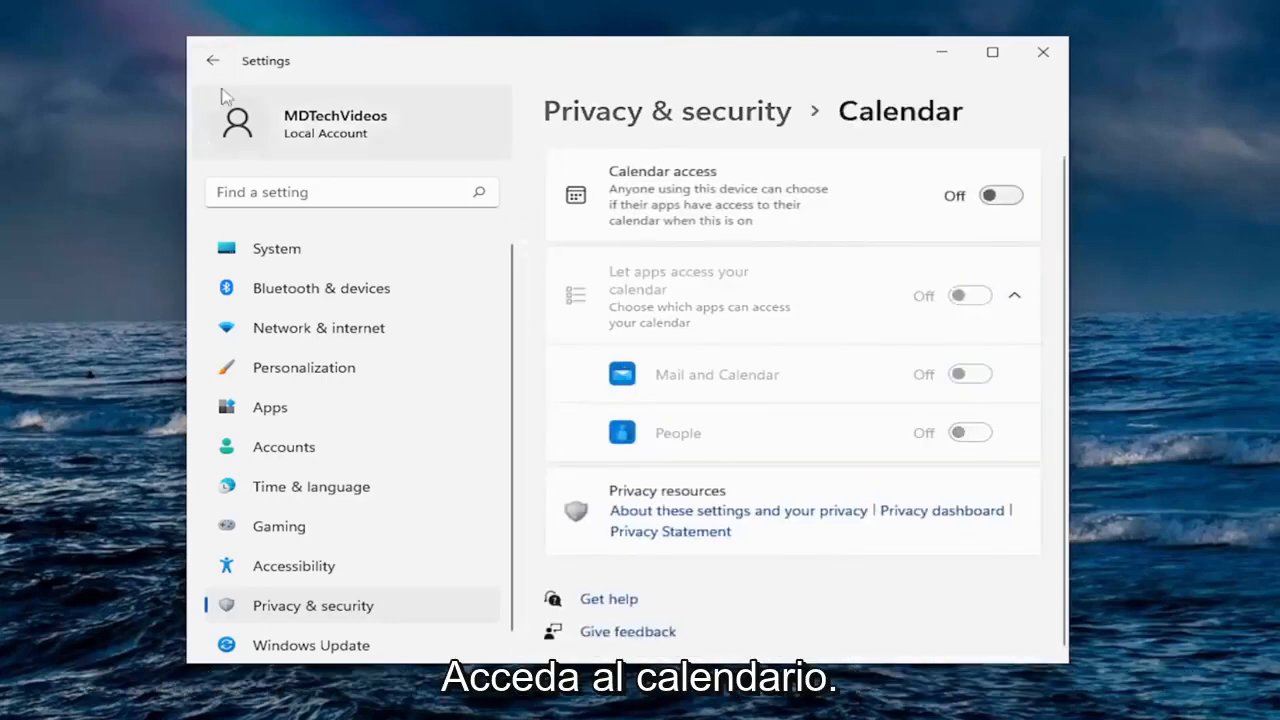
Step: Open the Call history app permission and turn off call history access
left_click(213, 60)
scroll(809, 464, "down", 5)
scroll(809, 464, "down", 10)
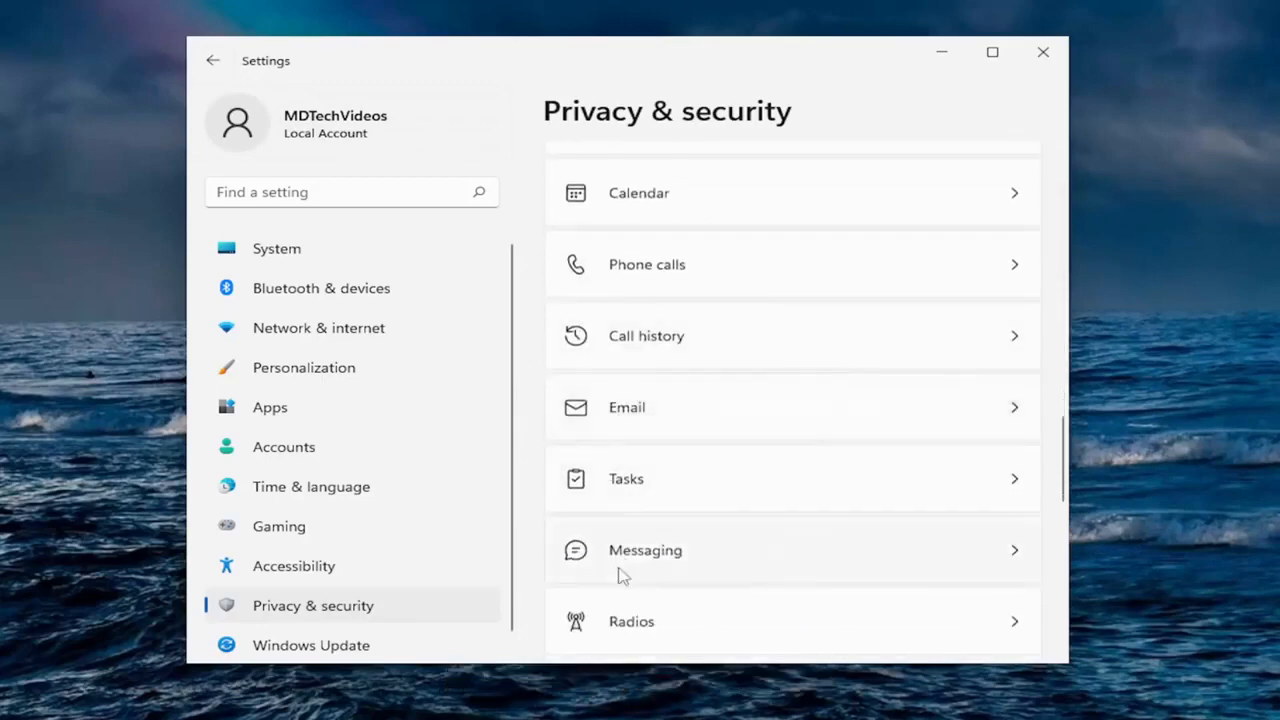
left_click(610, 340)
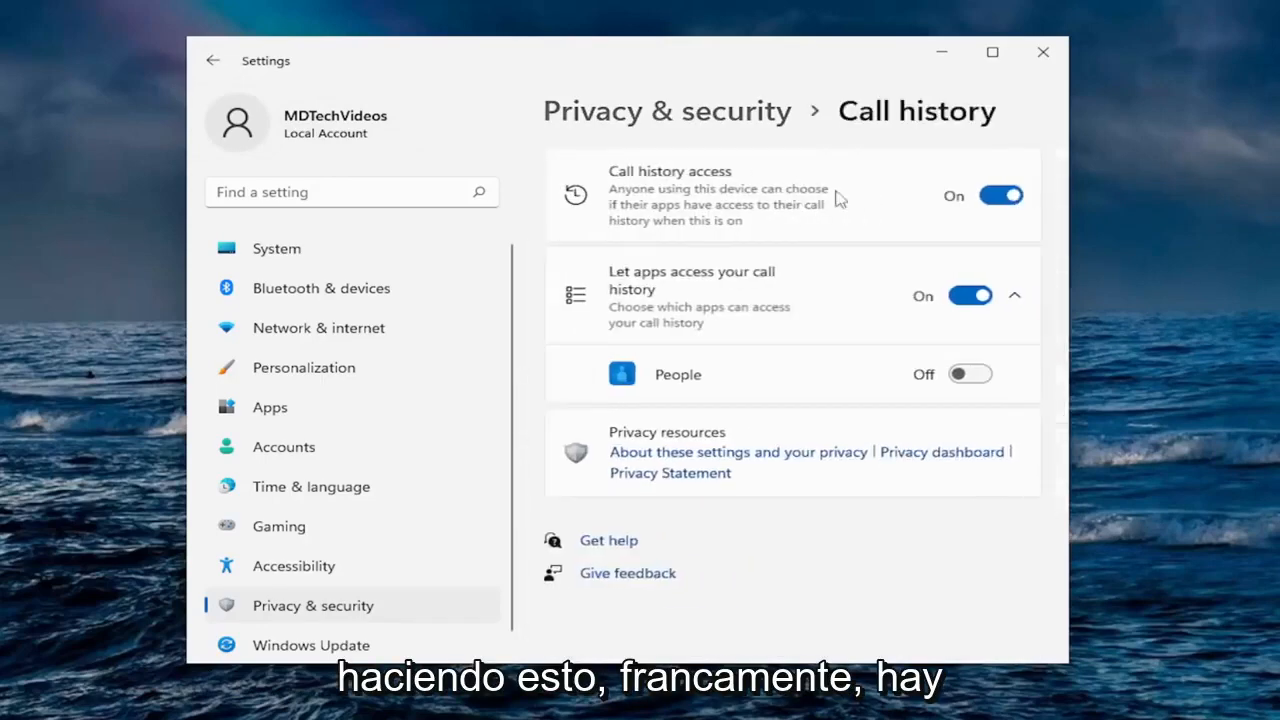
left_click(1000, 196)
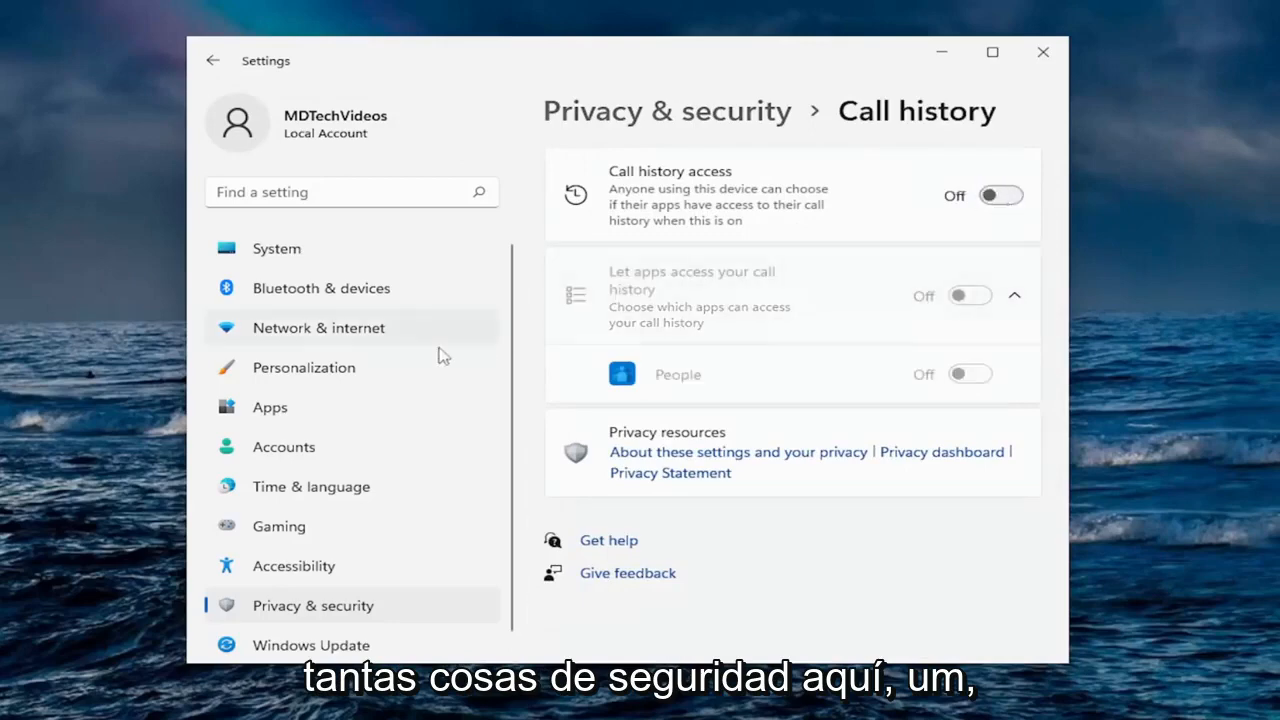
Step: Return to the Privacy & security overview and look through the remaining app permissions and the Windows permissions
left_click(213, 61)
scroll(835, 414, "down", 15)
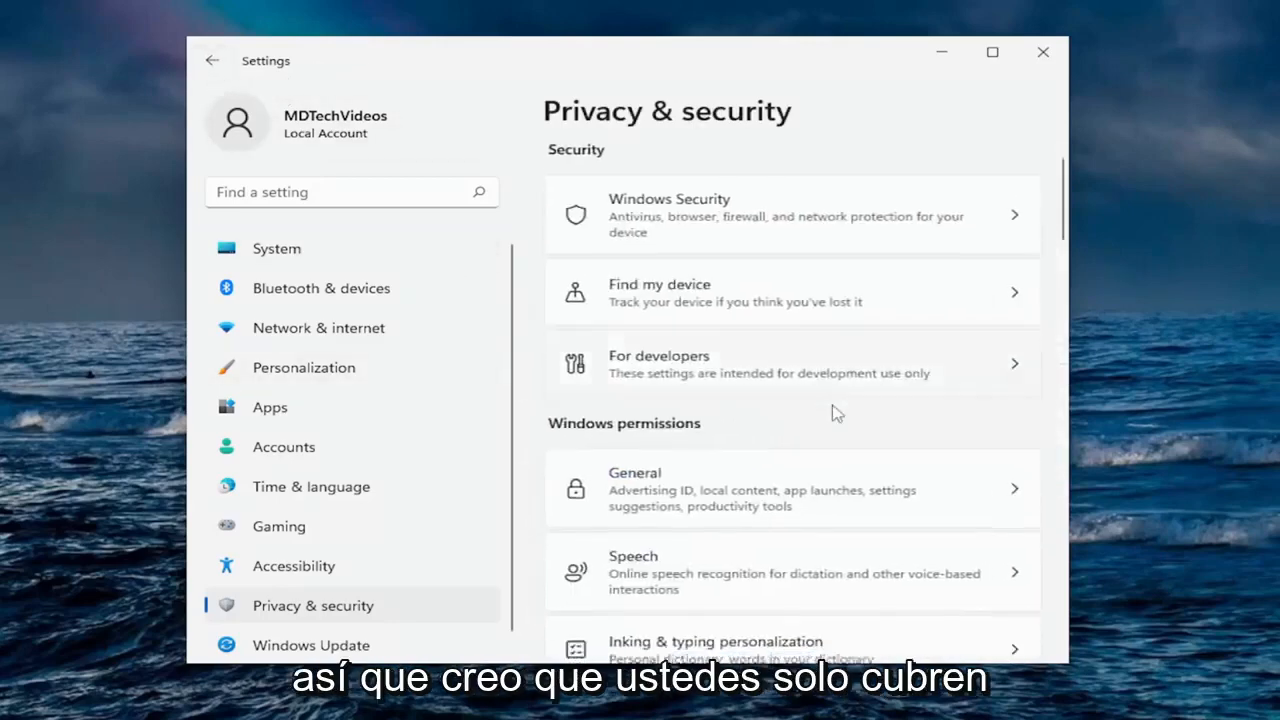
scroll(830, 414, "down", 7)
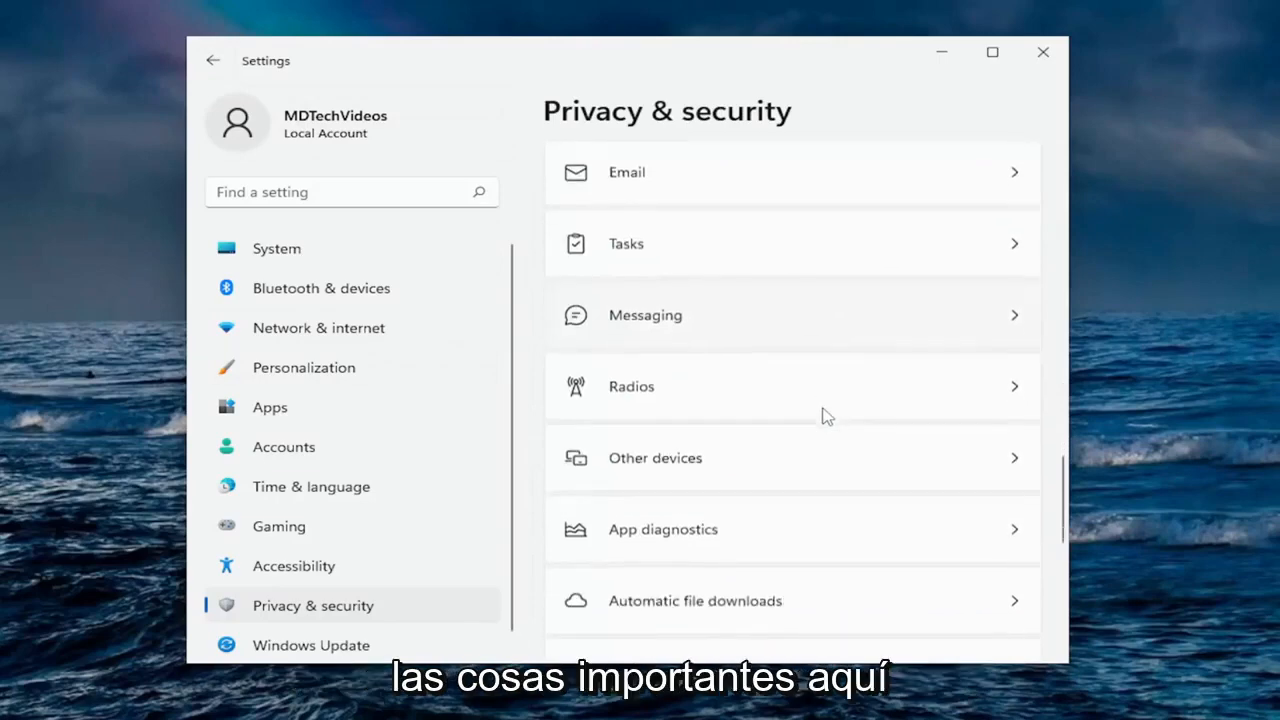
scroll(826, 416, "down", 4)
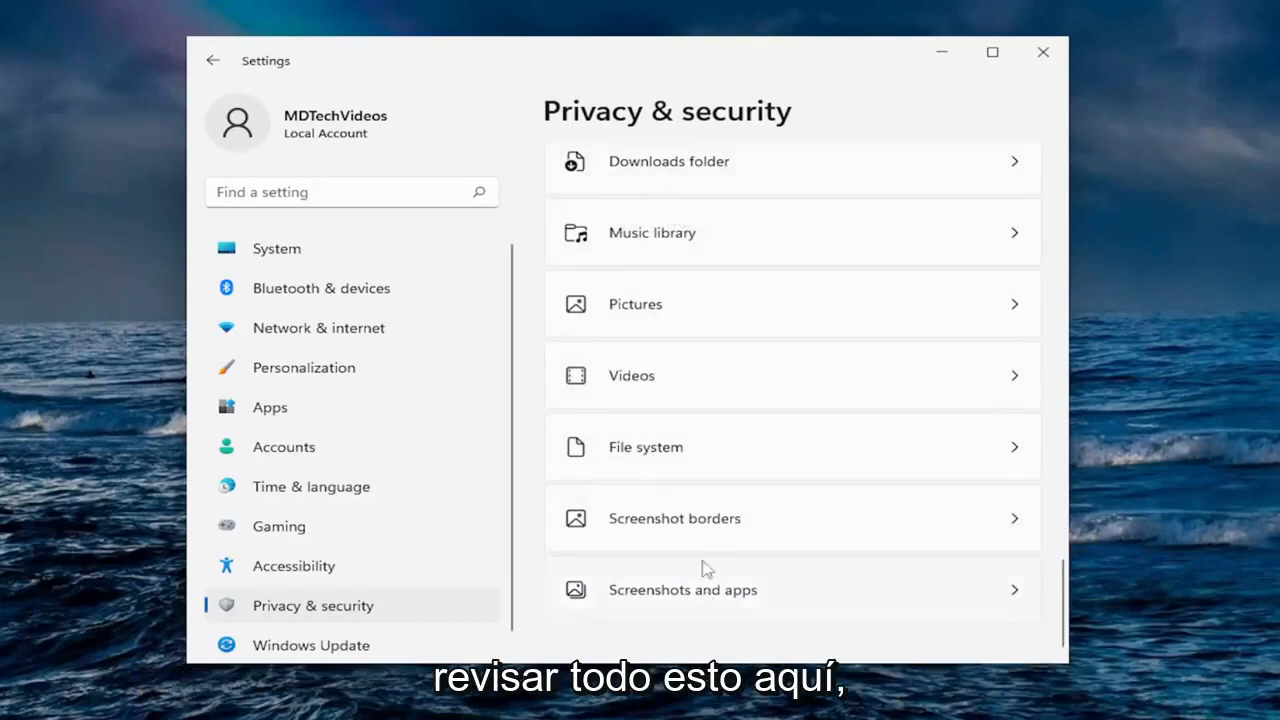
scroll(697, 508, "up", 8)
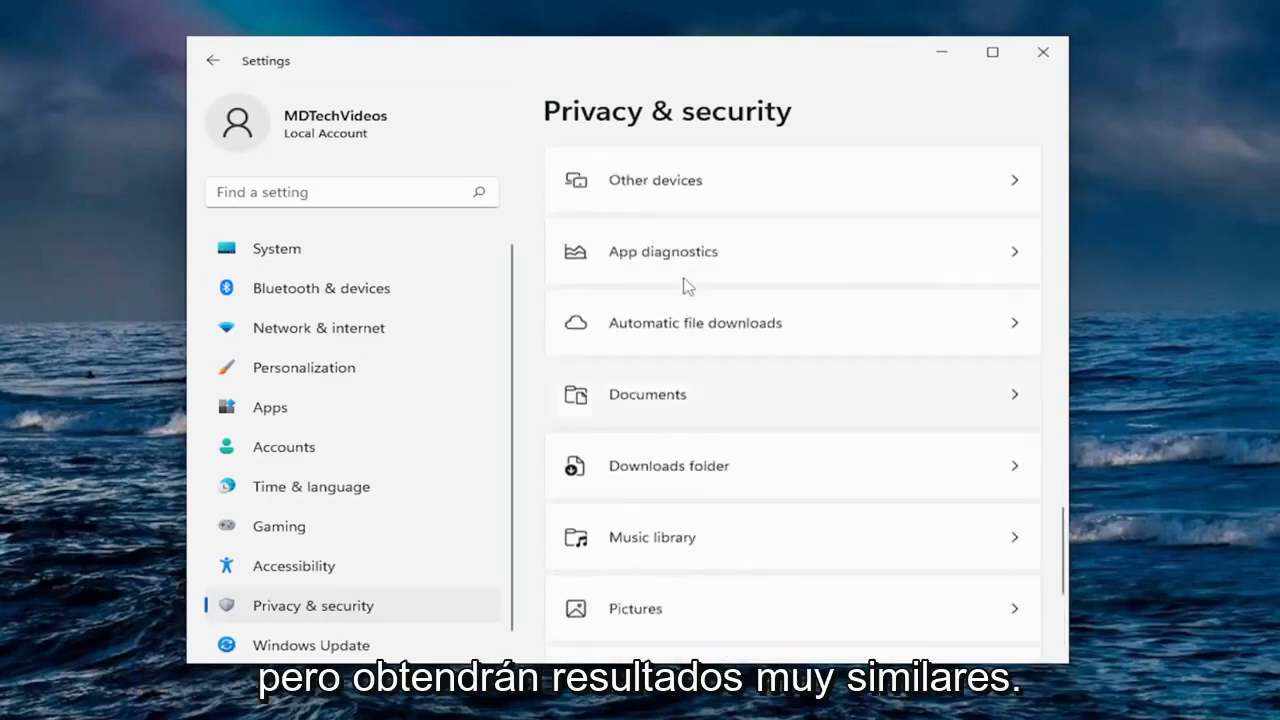
scroll(789, 466, "up", 6)
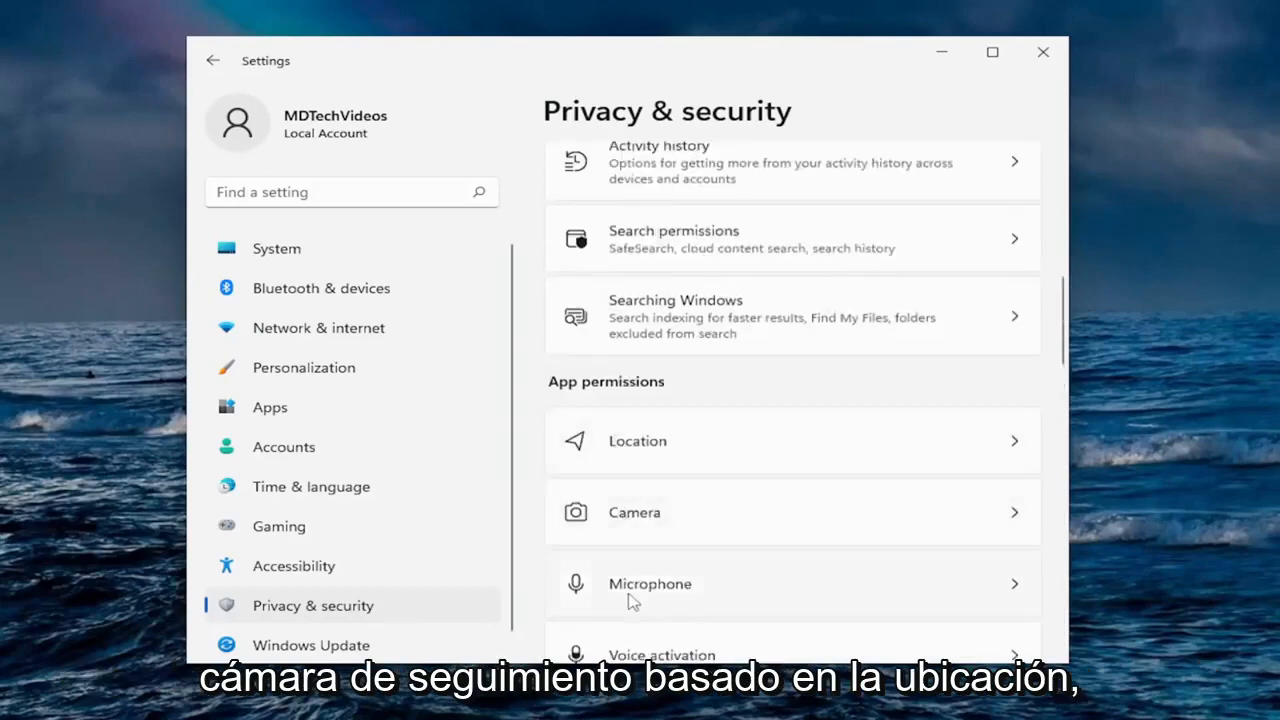
scroll(666, 440, "up", 3)
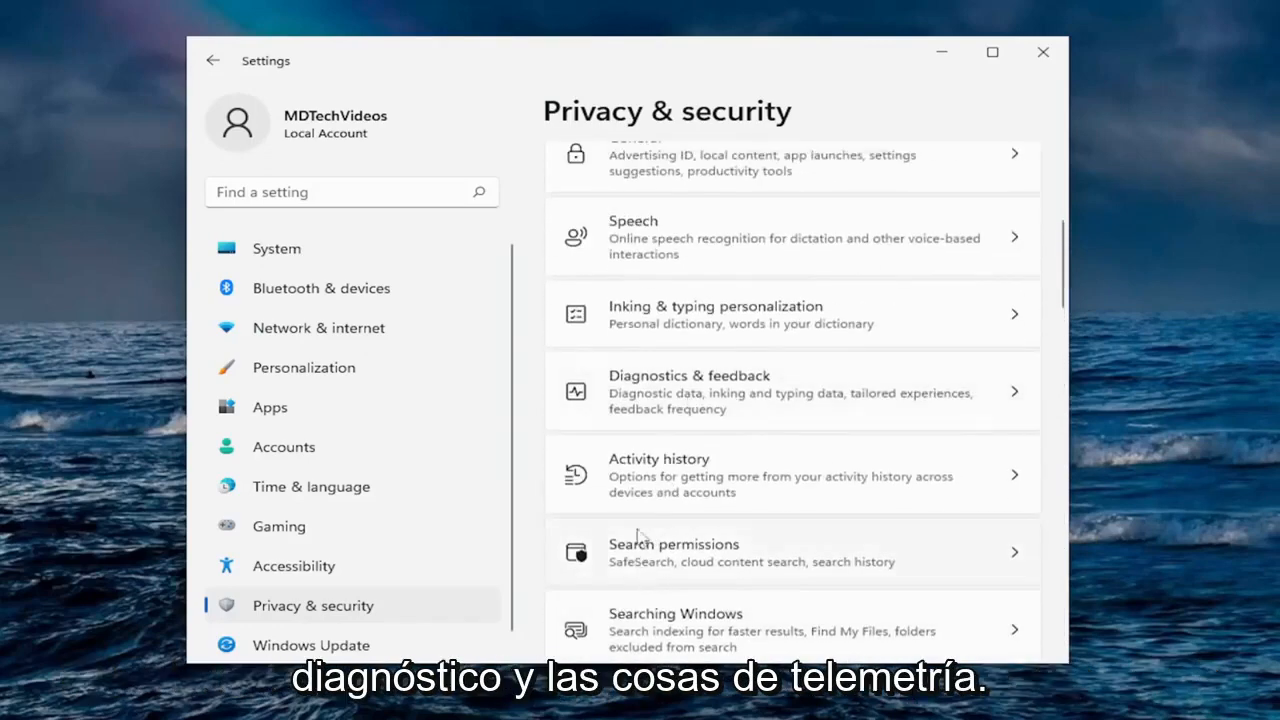
scroll(700, 410, "up", 3)
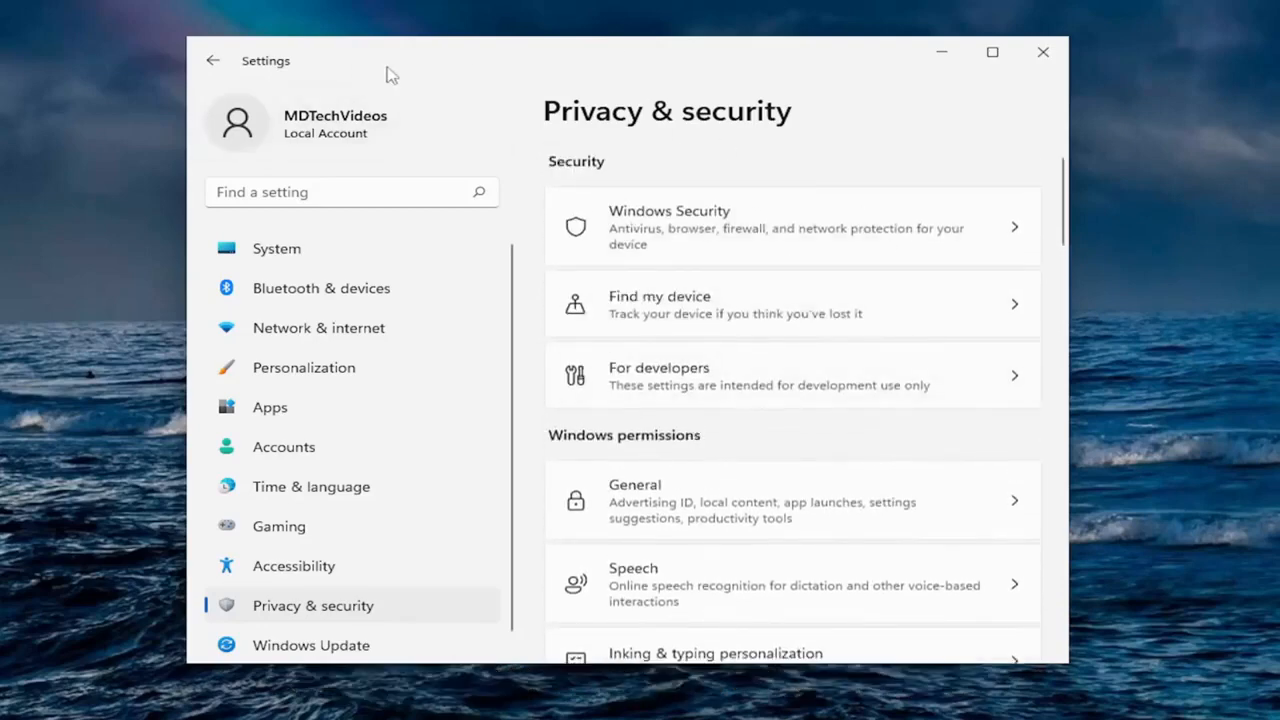
Step: Move the Settings window slightly and close it
left_click_drag(400, 68, 417, 43)
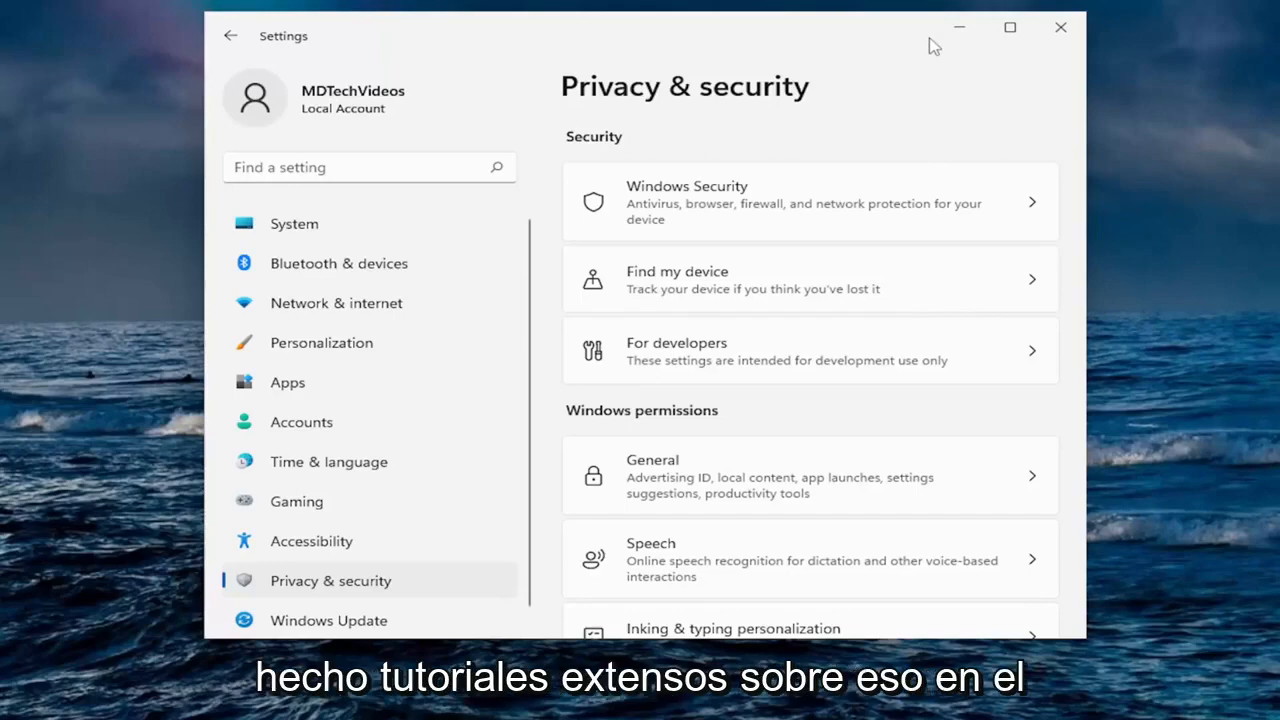
left_click(1062, 28)
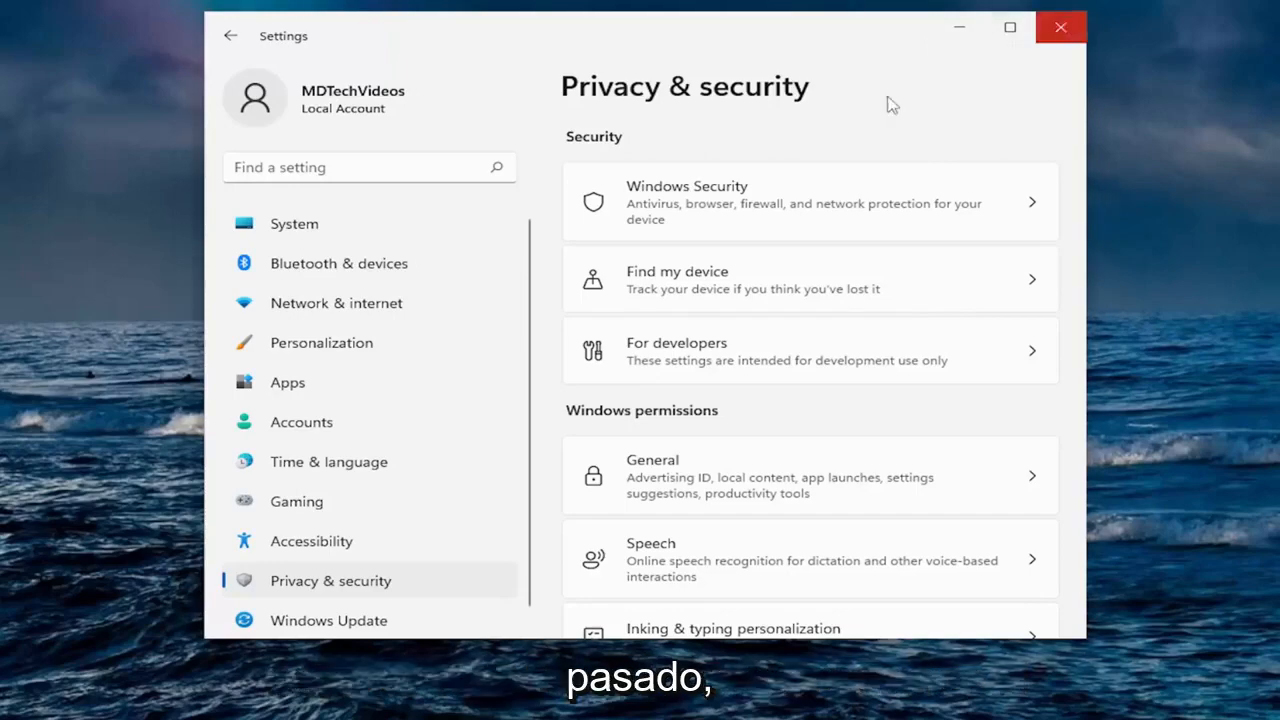